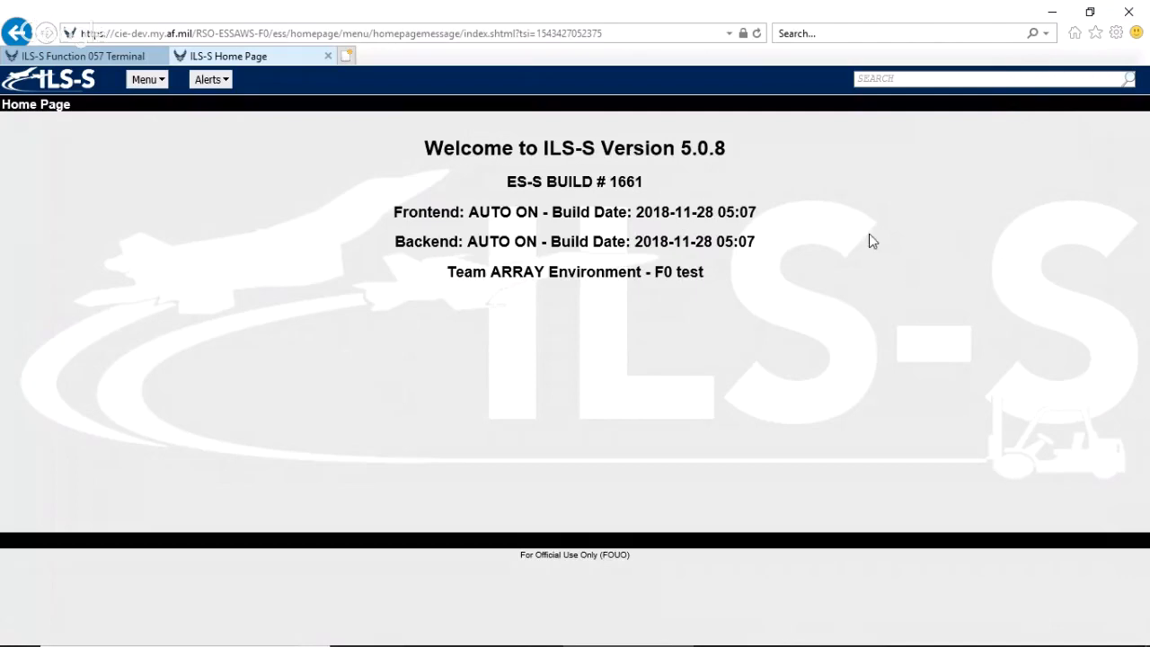
# Search the site functions for VIEW and open View Document Control Records.
pyautogui.click(897, 79)
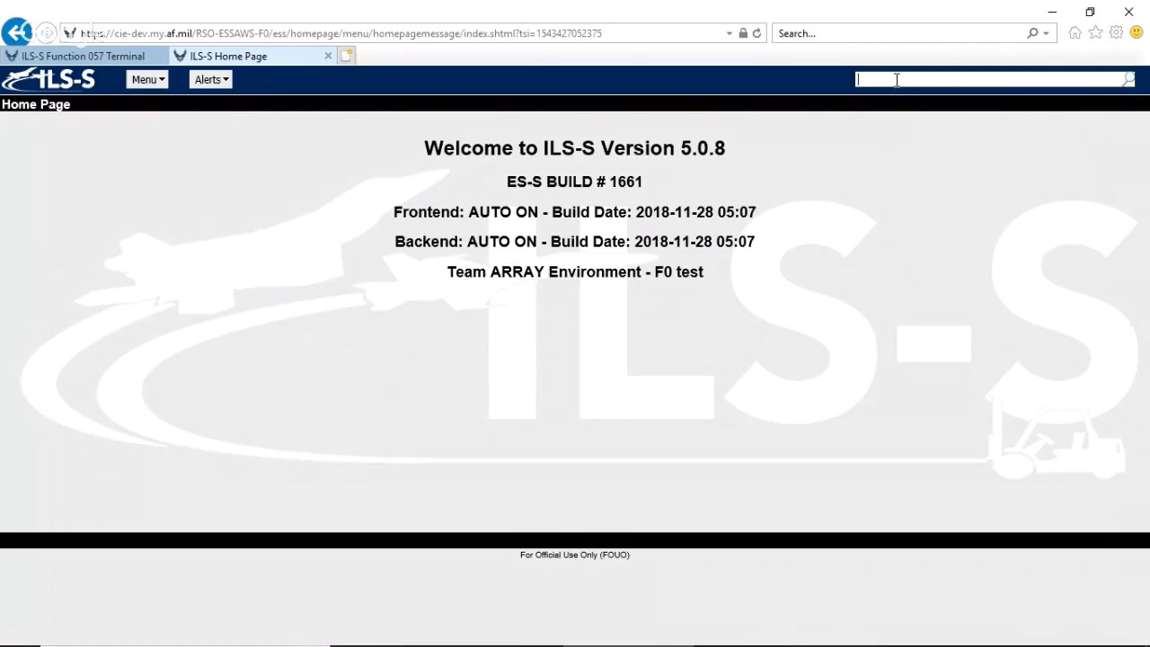
pyautogui.write('DCR')
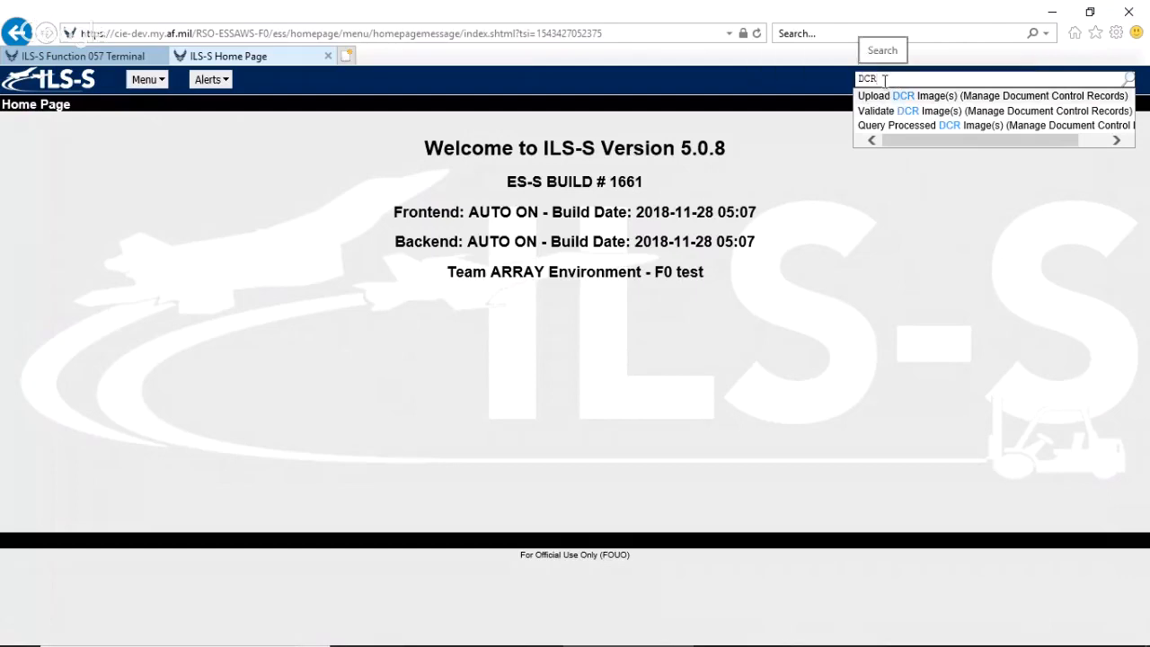
pyautogui.press('BackSpace')
pyautogui.press('BackSpace')
pyautogui.press('BackSpace')
pyautogui.write('VIEW')
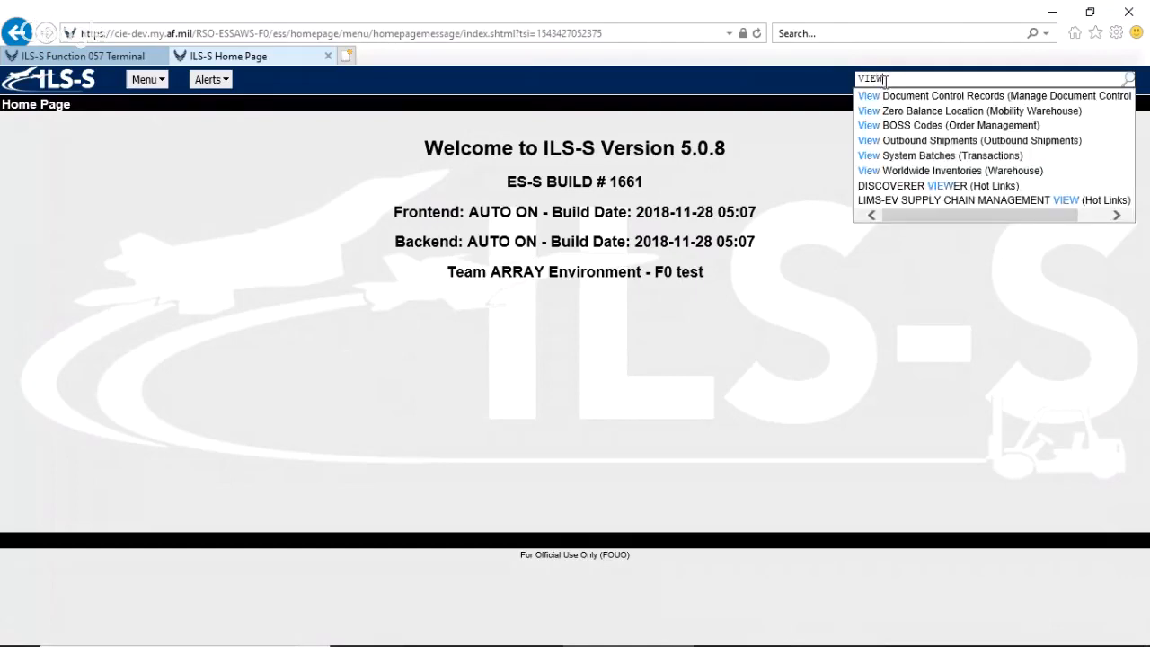
pyautogui.click(894, 96)
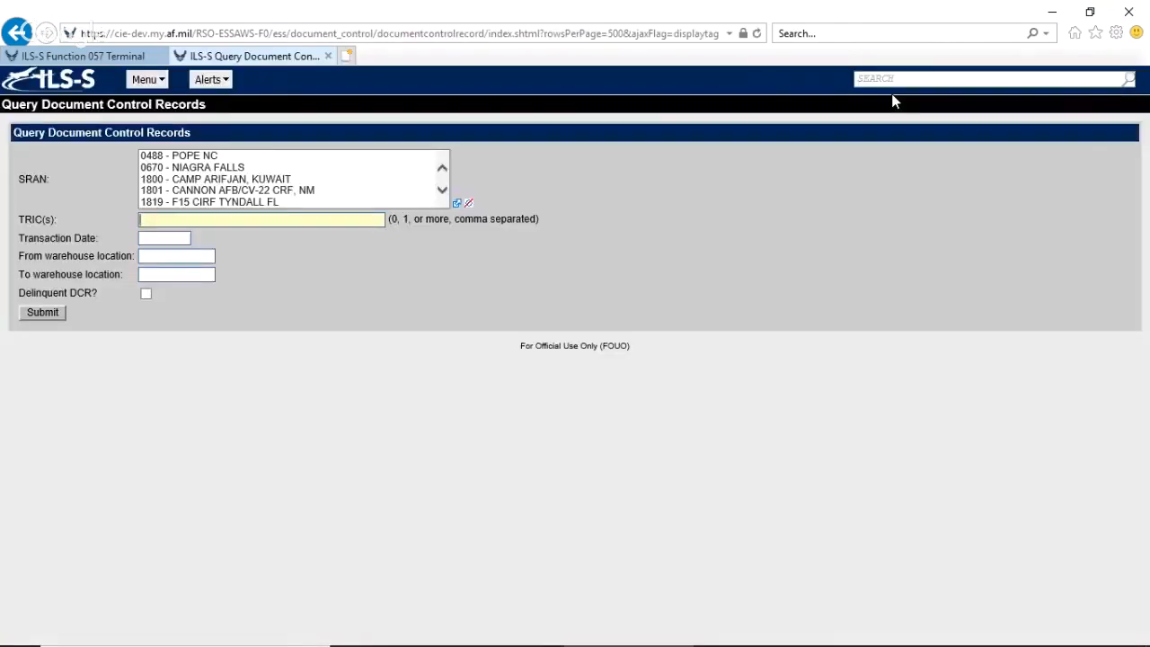
# Query the document control records for SRAN 4620 - FAIRCHILD WA.
pyautogui.click(265, 190)
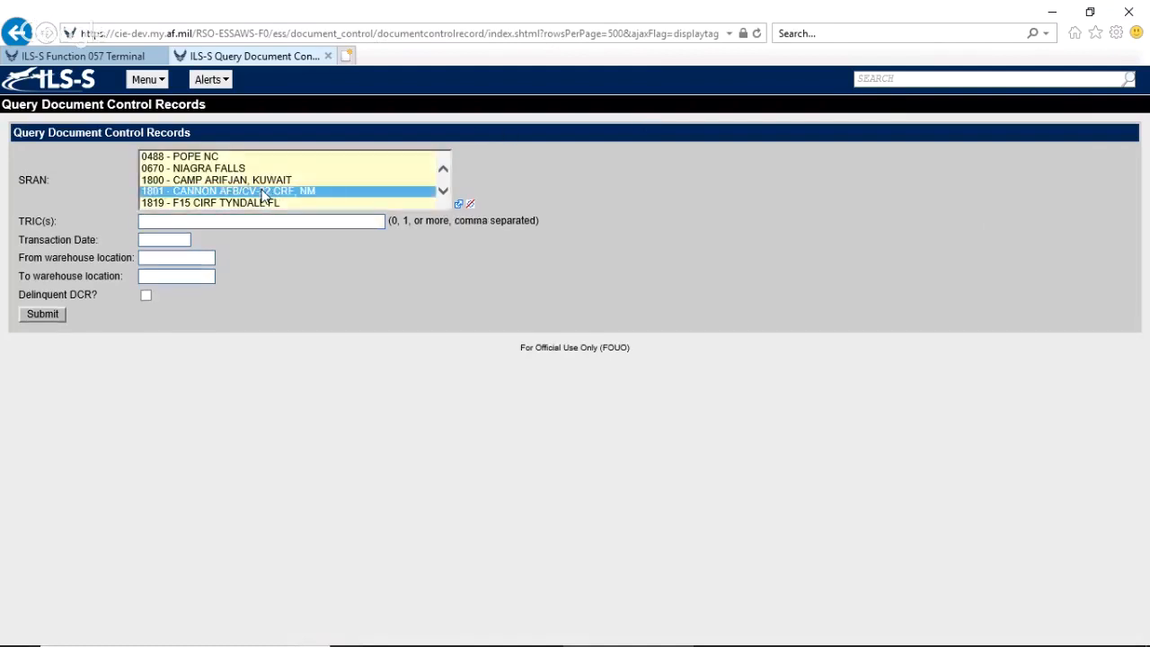
pyautogui.write('4620 - FAIRCHILD WA')
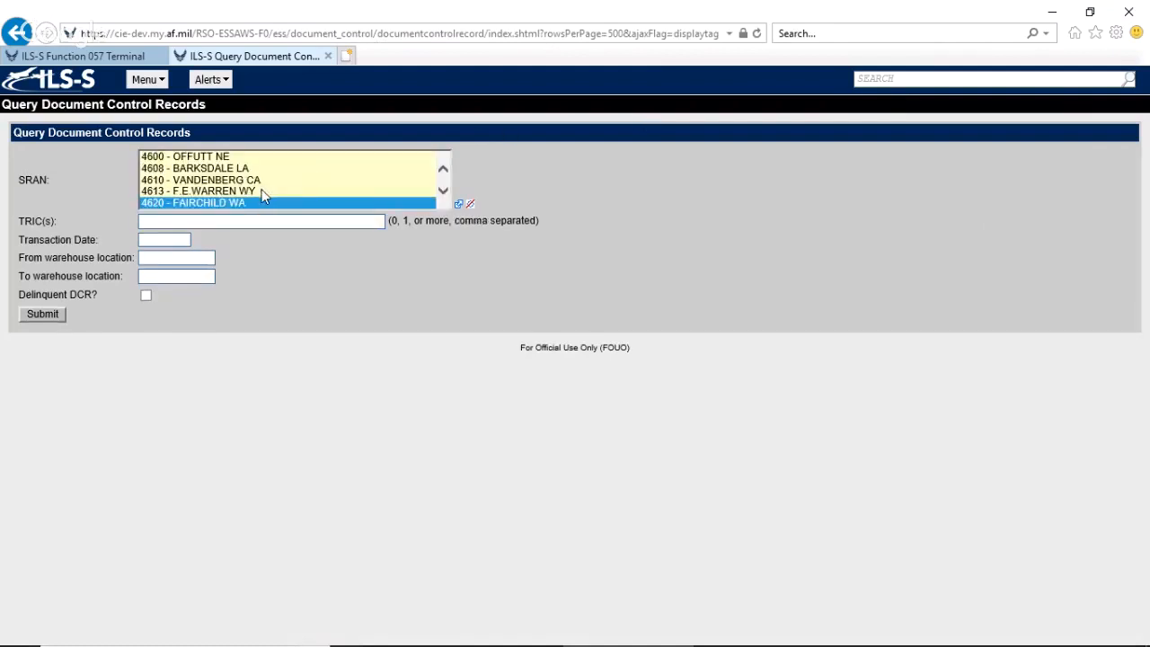
pyautogui.click(27, 314)
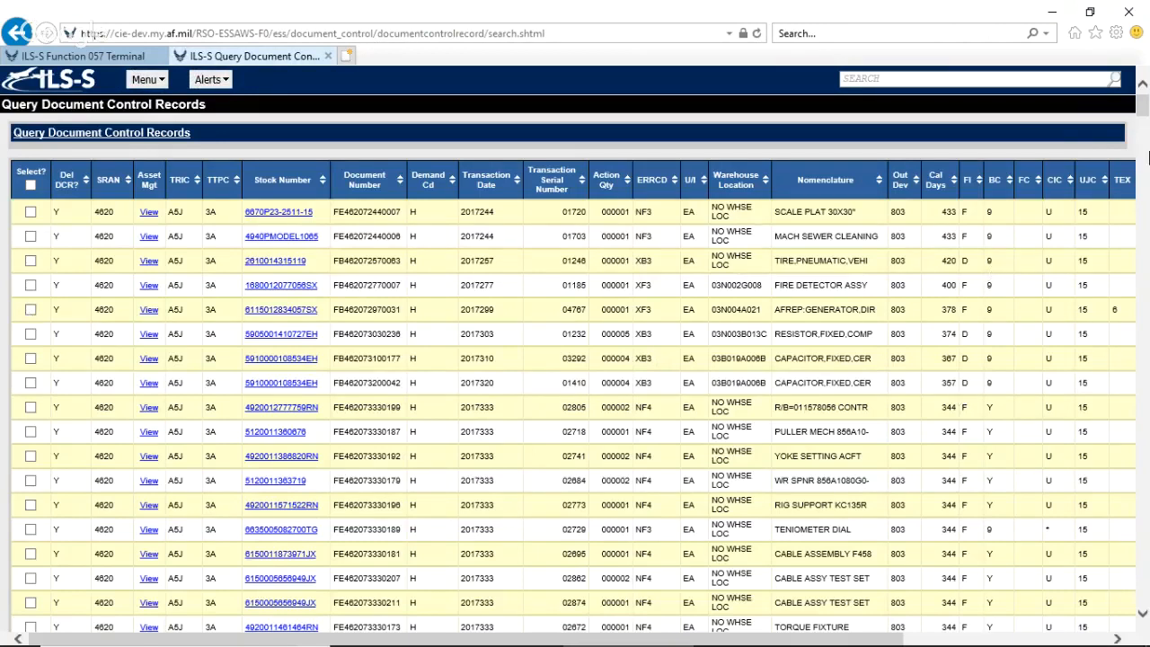
# Select the FIRE DETECTOR ASSY and AFREP:GENERATOR,DIR records and look through the results down to the paging, export and processing options.
pyautogui.moveTo(1144, 111); pyautogui.dragTo(1144, 111)
pyautogui.click(30, 285)
pyautogui.click(30, 309)
pyautogui.scroll(-4, 1148, 410)
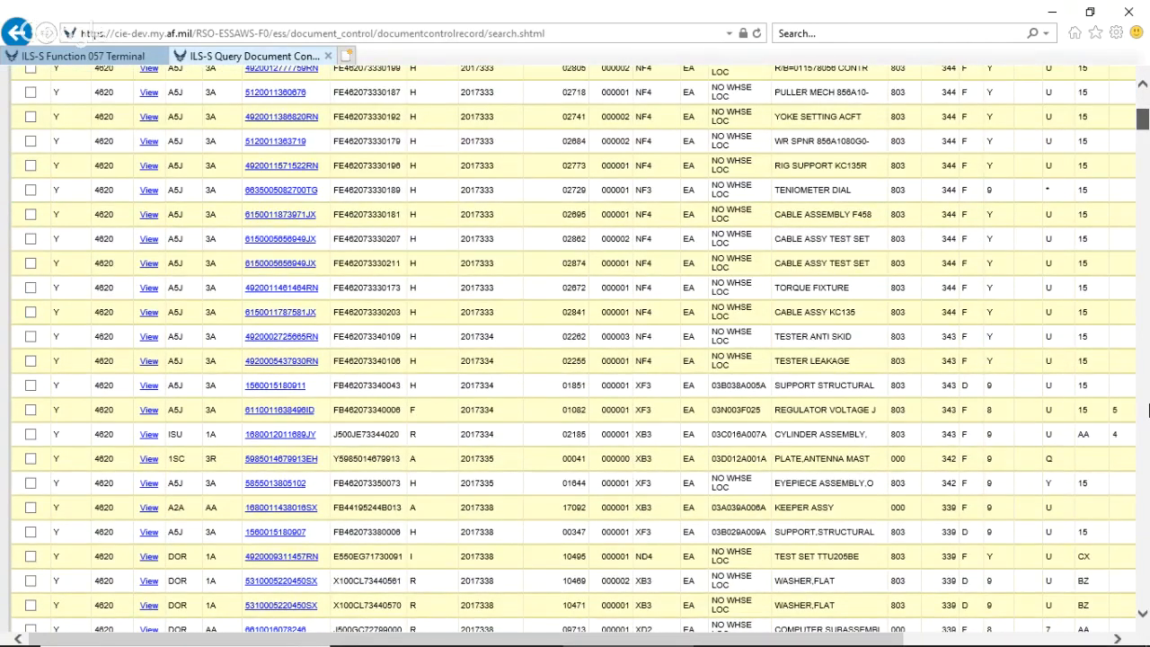
pyautogui.moveTo(1148, 410); pyautogui.dragTo(1148, 620)
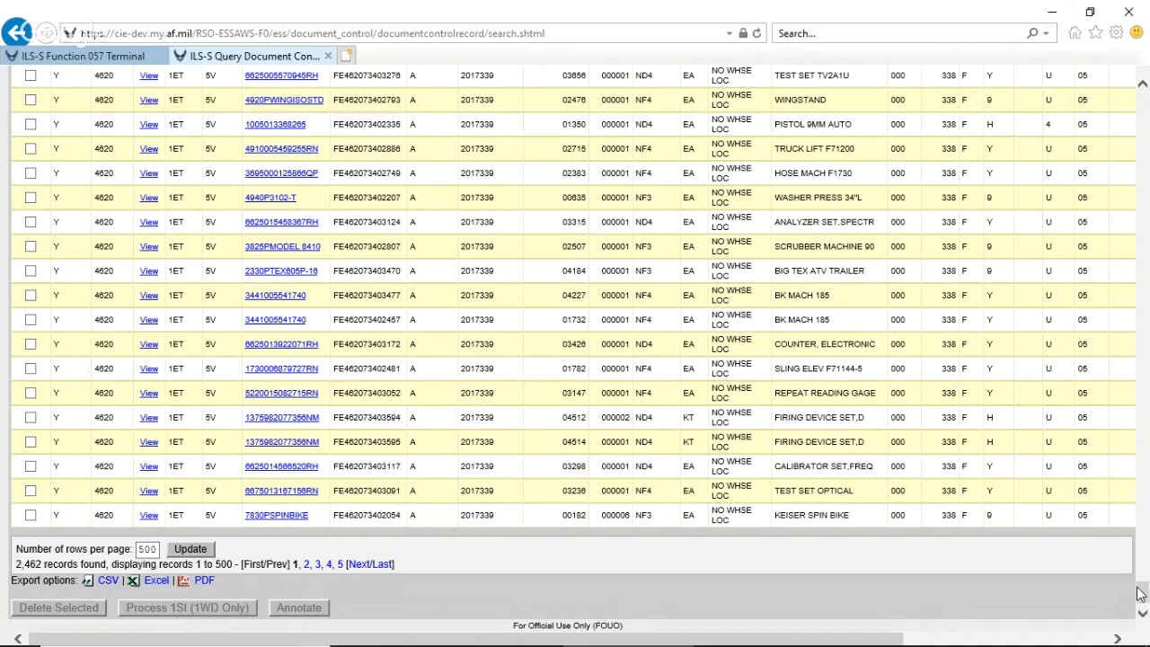
pyautogui.scroll(3, 1142, 593)
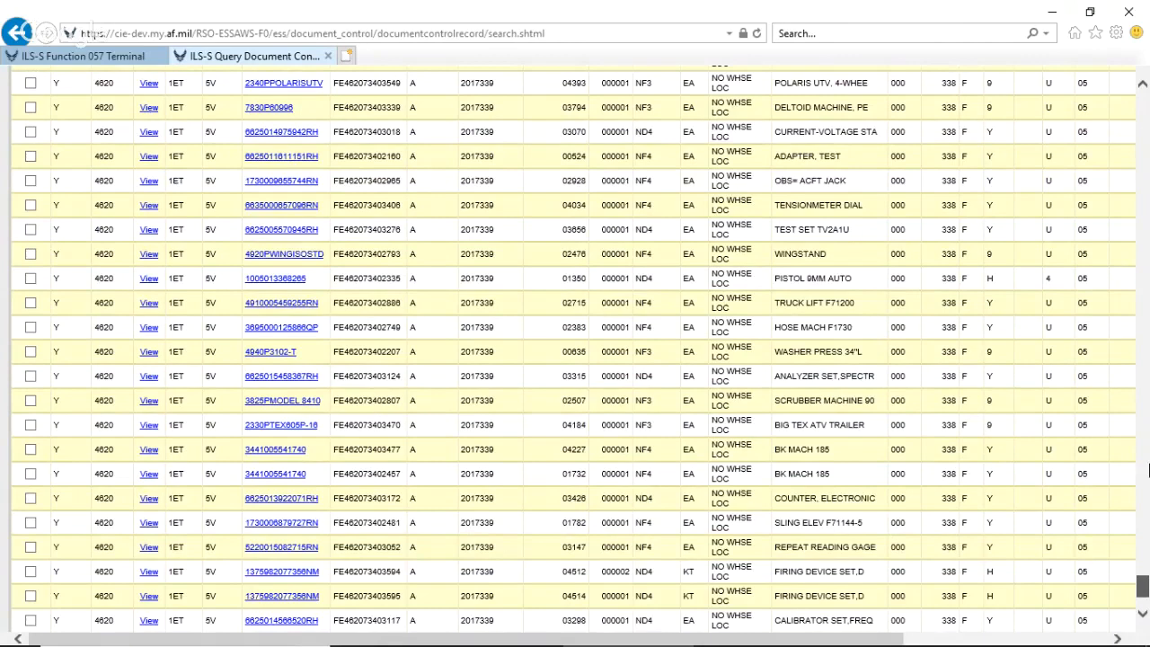
pyautogui.moveTo(1148, 467); pyautogui.dragTo(1143, 97)
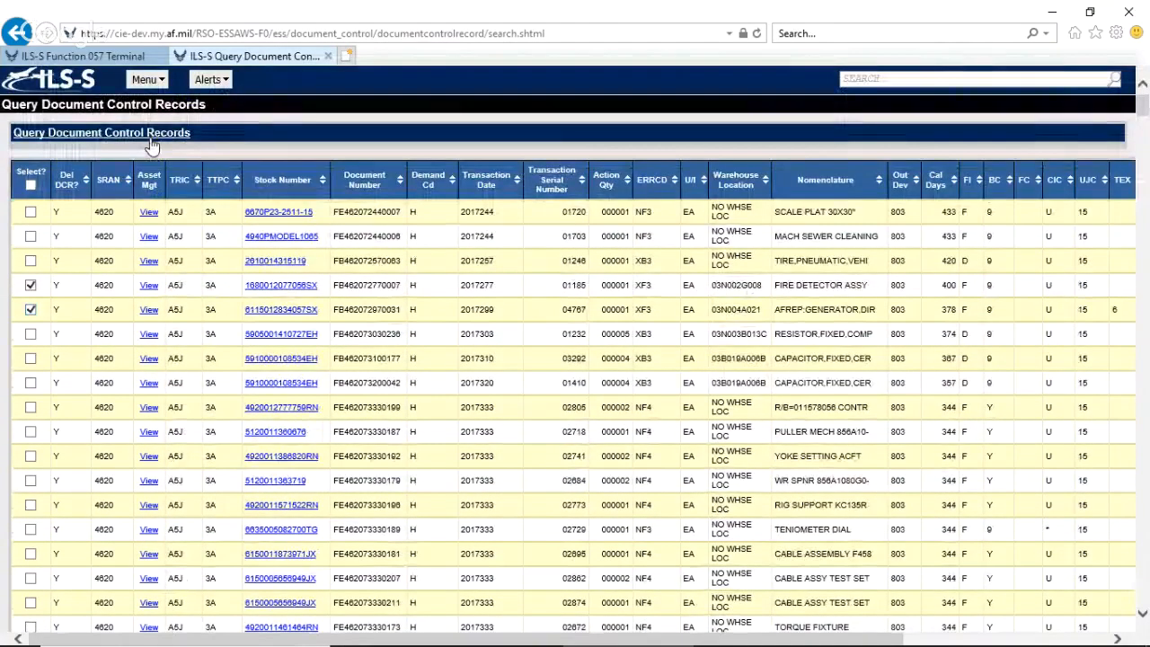
# Reopen the query criteria and filter the document control records by TRIC 1WD.
pyautogui.click(150, 141)
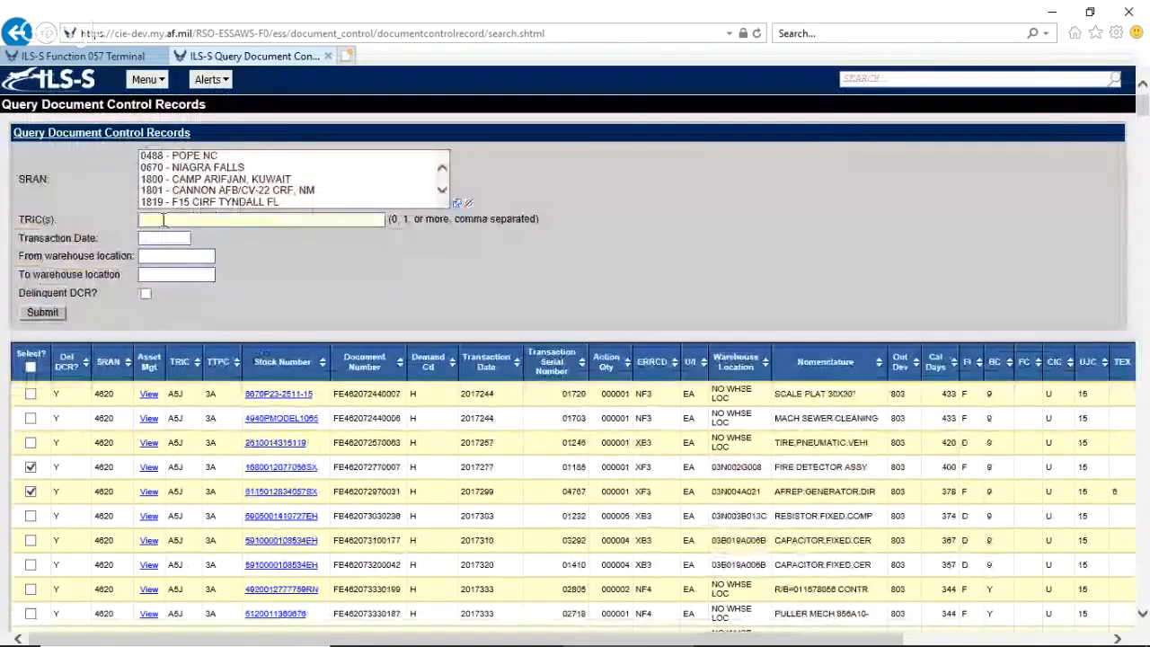
pyautogui.write('1WD')
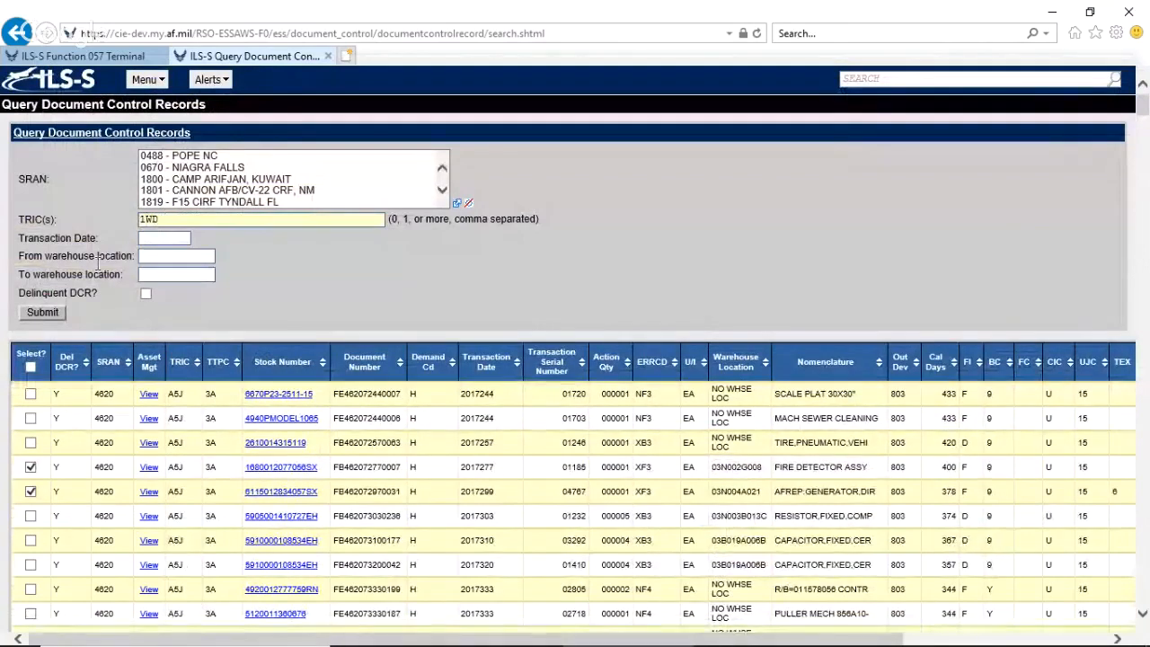
pyautogui.click(50, 316)
pyautogui.click(45, 314)
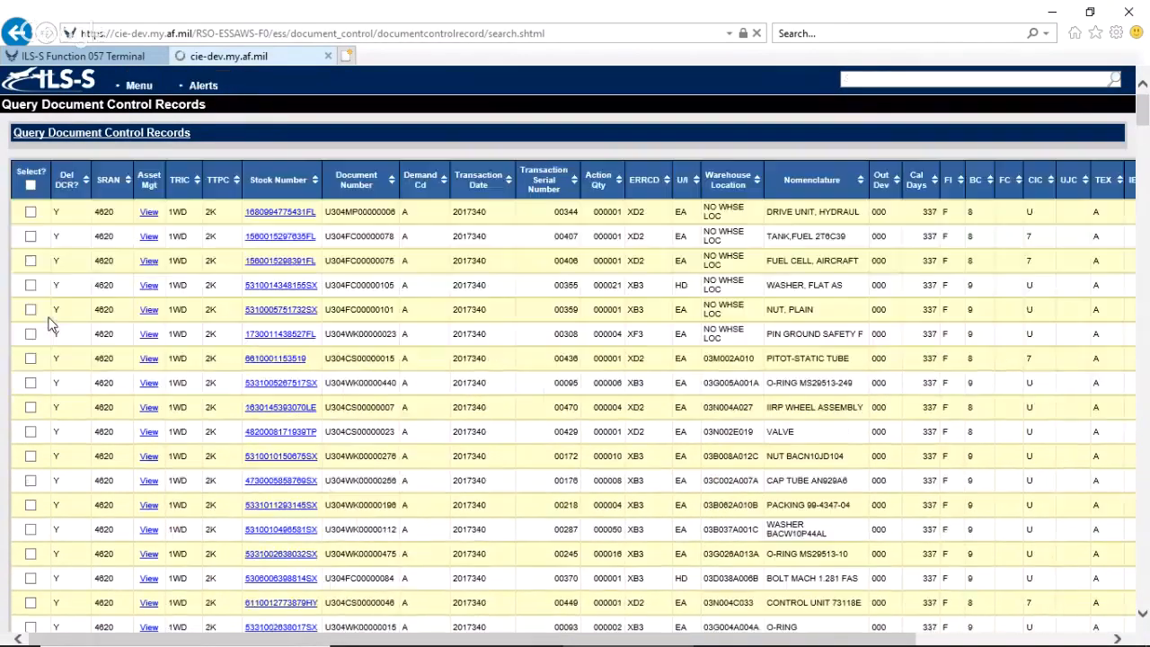
# Select the first NUT, PLAIN and PIN GROUND SAFETY F records and process 1SI for them.
pyautogui.click(30, 333)
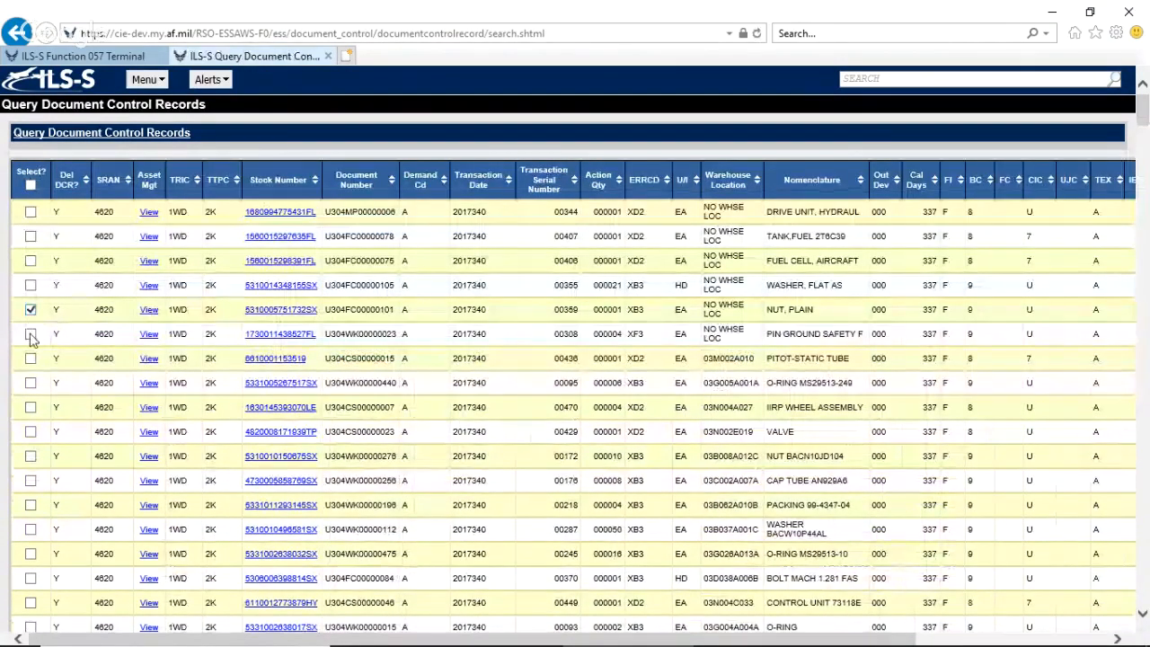
pyautogui.click(30, 309)
pyautogui.moveTo(1144, 131); pyautogui.dragTo(1146, 620)
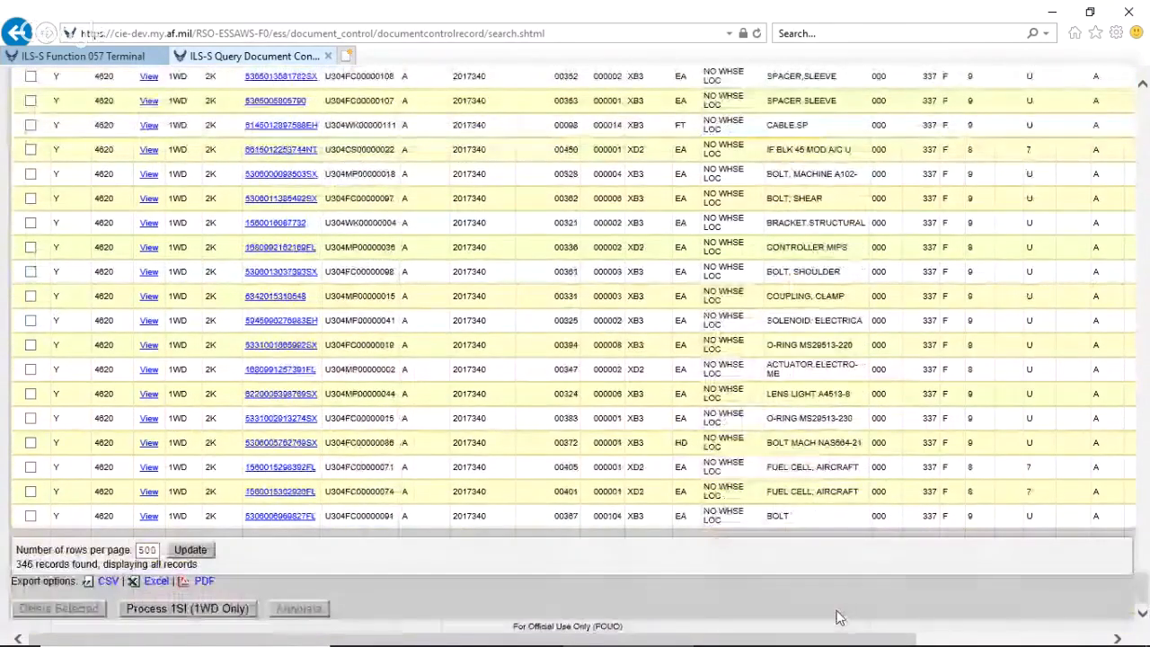
pyautogui.click(183, 611)
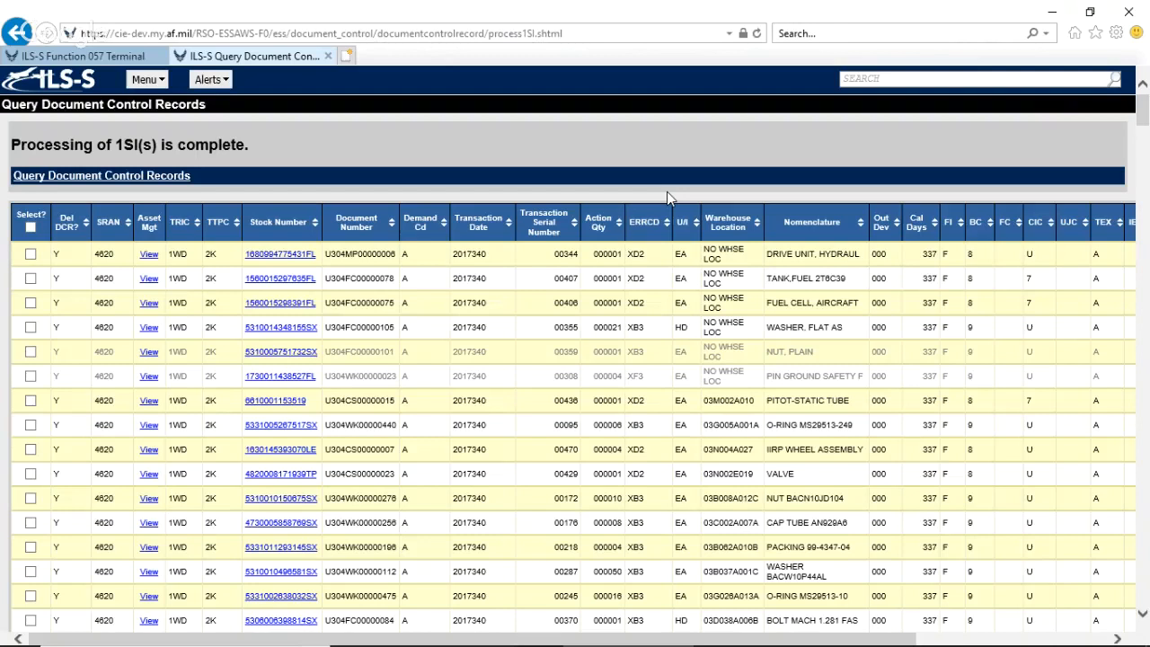
# Search the site functions for DCR and open Upload DCR Image(s).
pyautogui.click(906, 77)
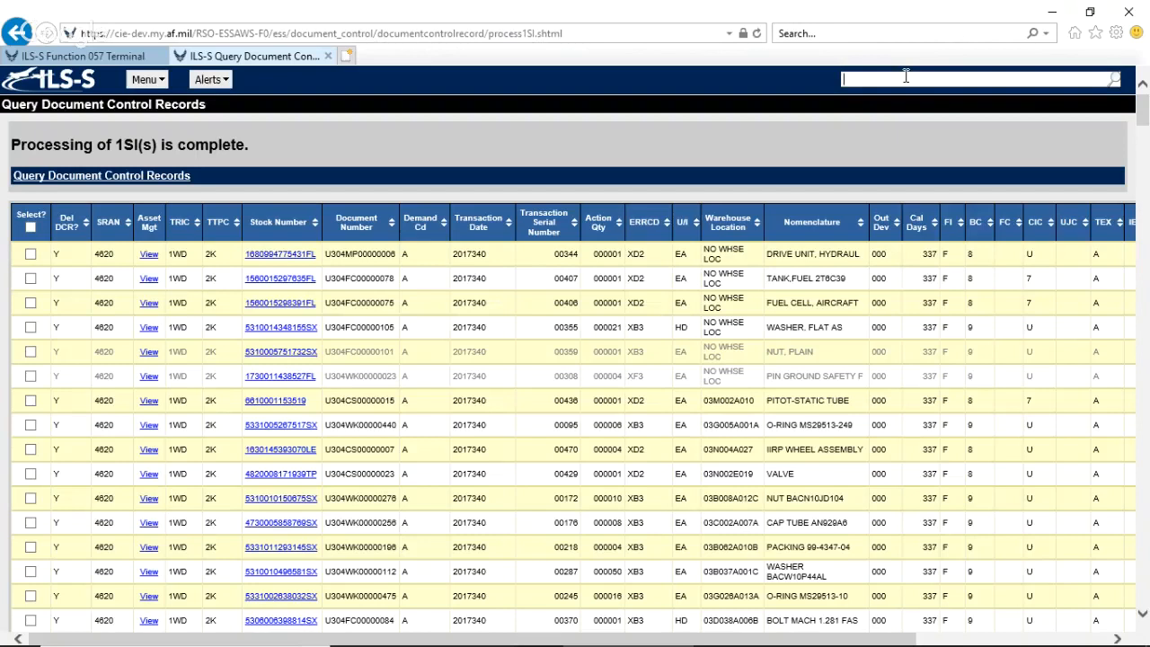
pyautogui.write('DCR')
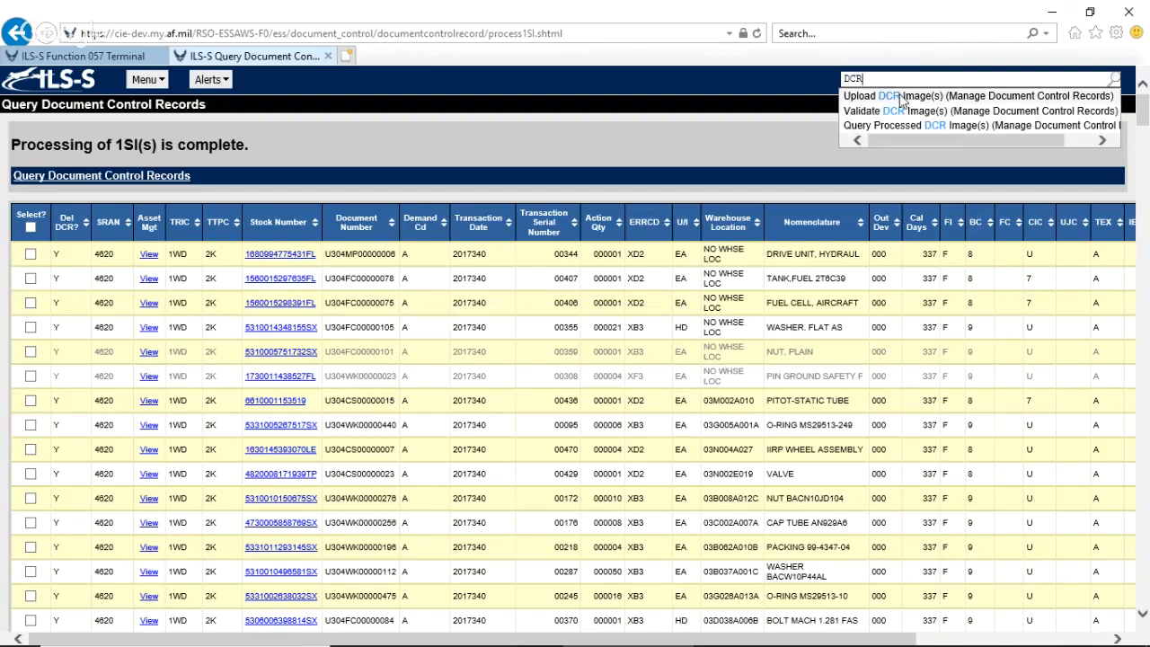
pyautogui.click(899, 96)
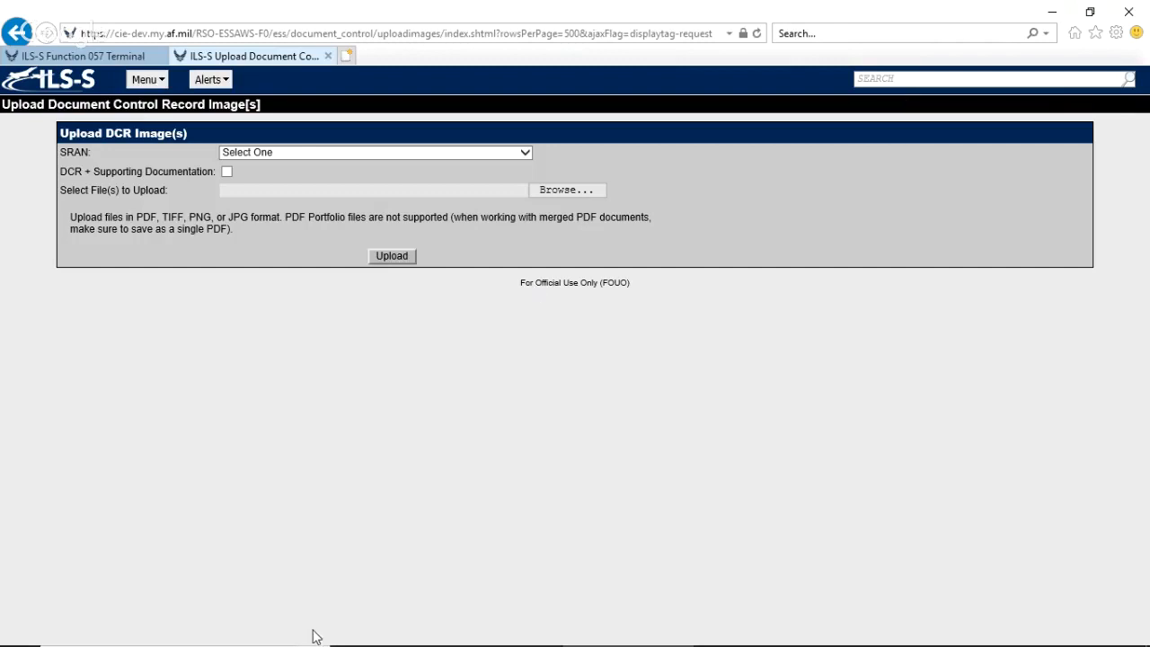
# Switch to the 1348s folder in File Explorer to check the scanned documents, and return to the upload page.
pyautogui.moveTo(316, 645)
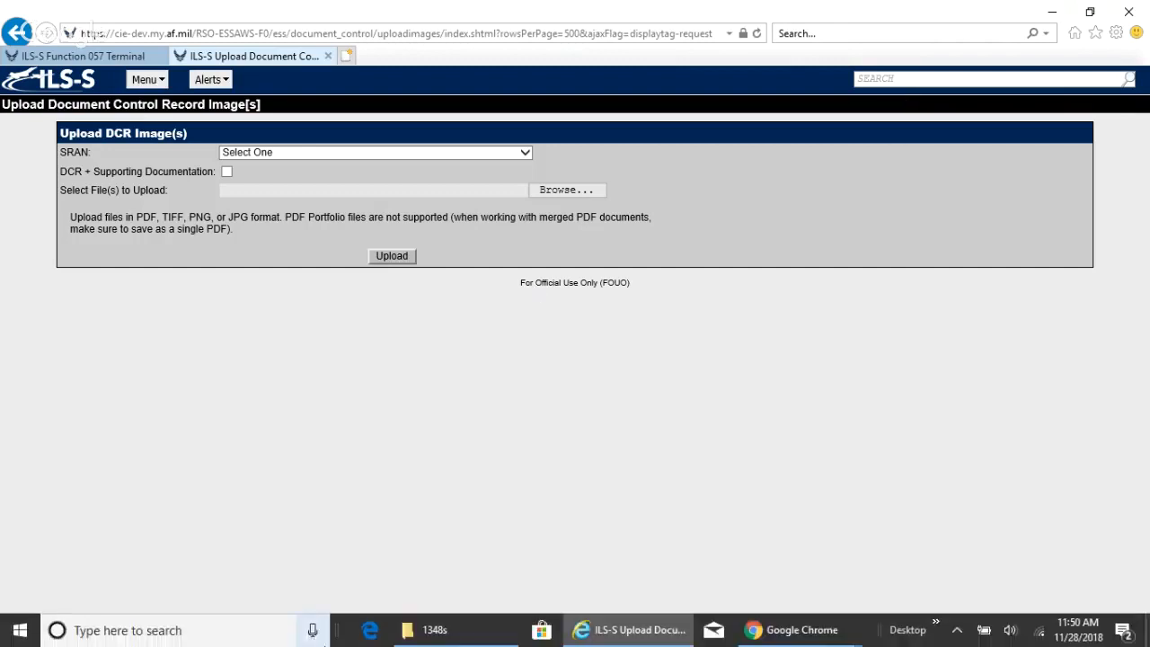
pyautogui.click(422, 633)
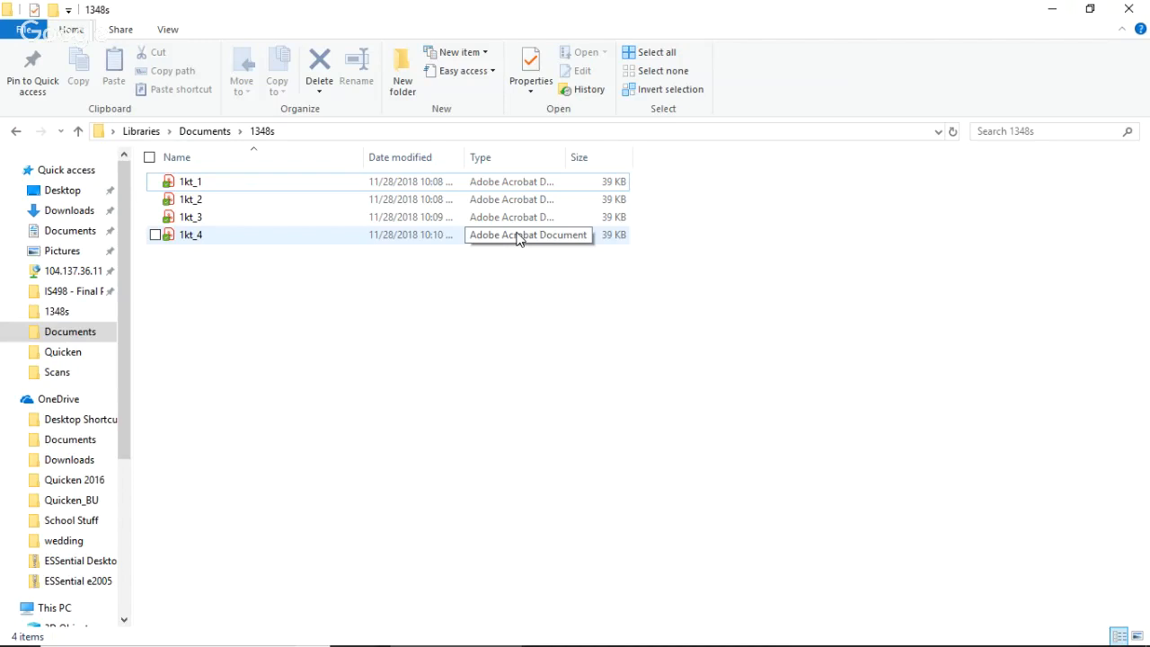
pyautogui.click(1055, 11)
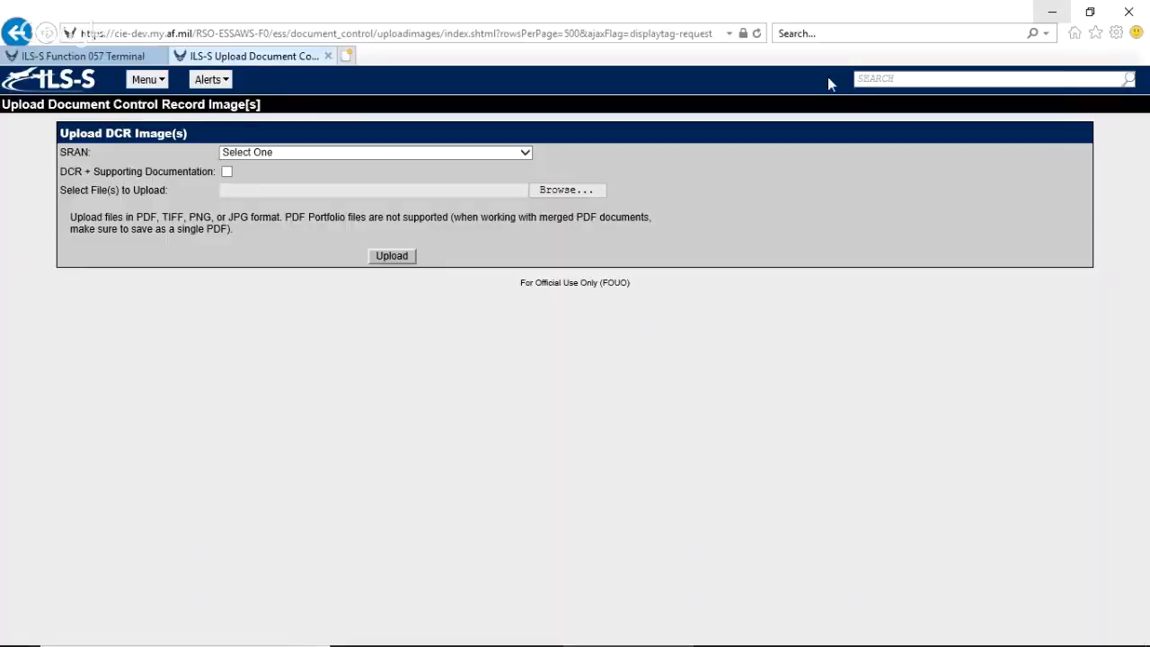
# Set the upload's SRAN to 4620 - FAIRCHILD WA.
pyautogui.click(524, 154)
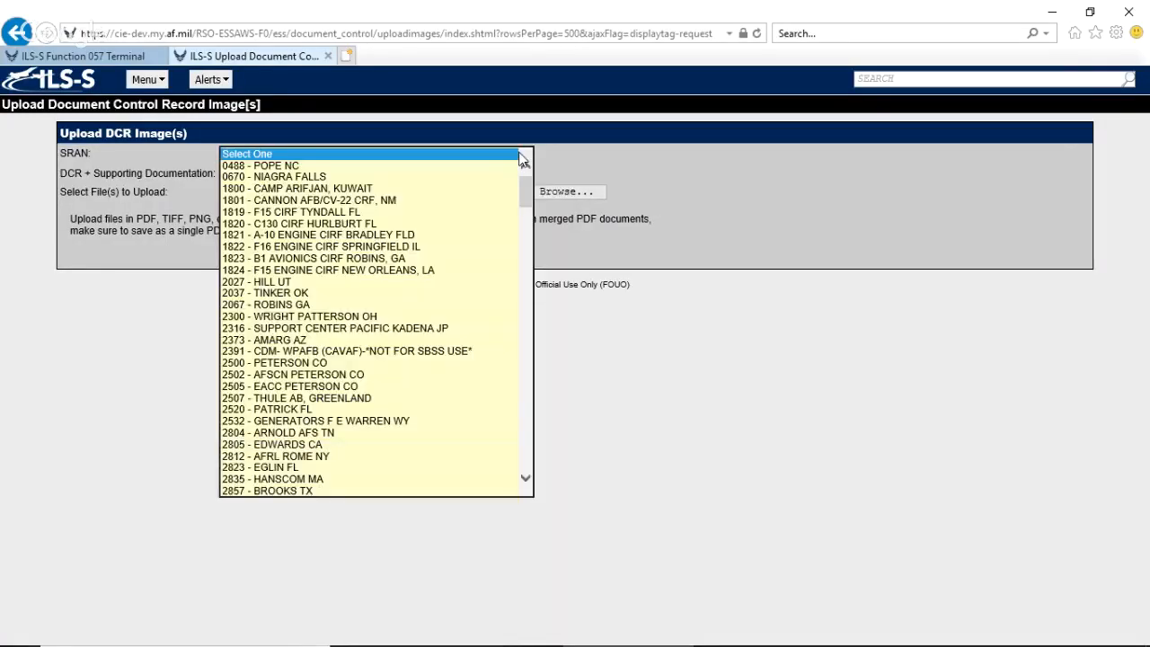
pyautogui.press('Down')
pyautogui.press('Down')
pyautogui.press('Down')
pyautogui.press('Down')
pyautogui.press('Down')
pyautogui.press('Down')
pyautogui.press('Down')
pyautogui.press('Down')
pyautogui.press('Down')
pyautogui.press('Down')
pyautogui.press('Down')
pyautogui.press('Down')
pyautogui.press('Down')
pyautogui.press('Down')
pyautogui.press('Down')
pyautogui.press('Down')
pyautogui.press('Down')
pyautogui.press('Down')
pyautogui.press('Down')
pyautogui.press('Down')
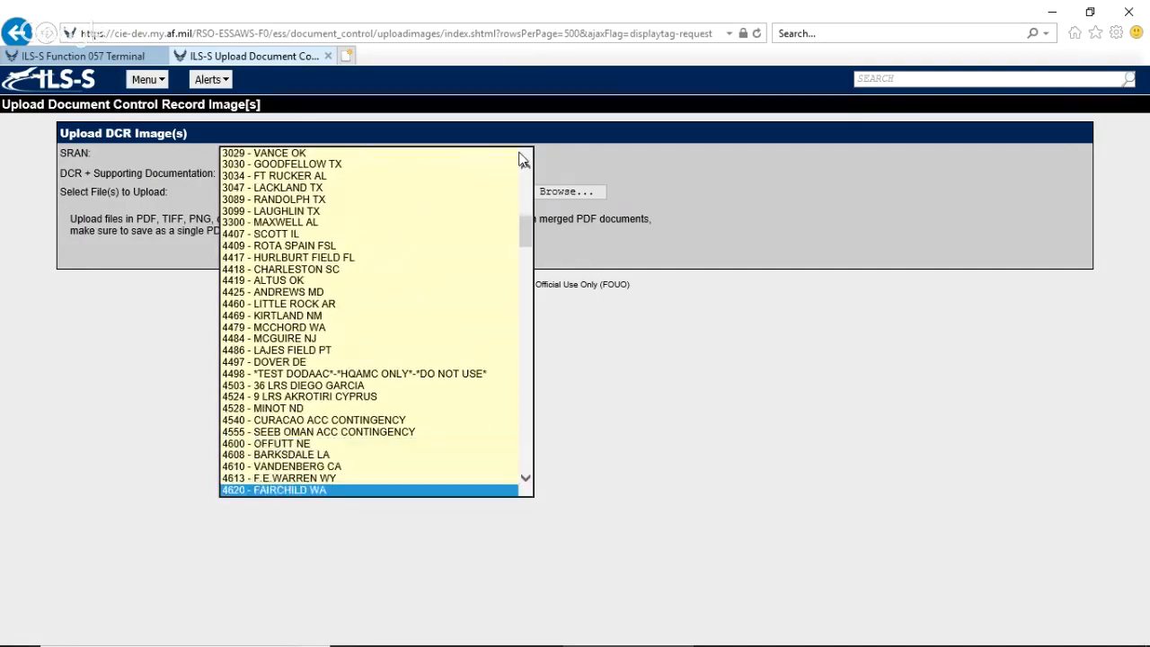
pyautogui.press('Return')
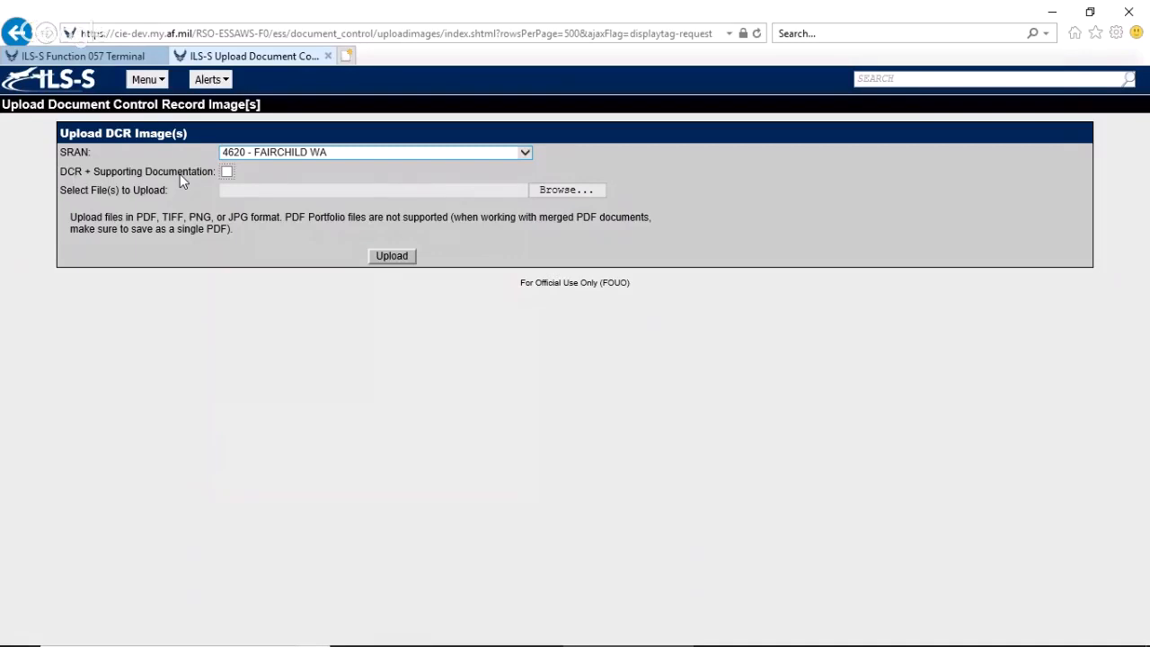
# Choose the files 1kt_1 through 1kt_4 from the 1348s folder in Documents and upload them.
pyautogui.click(549, 194)
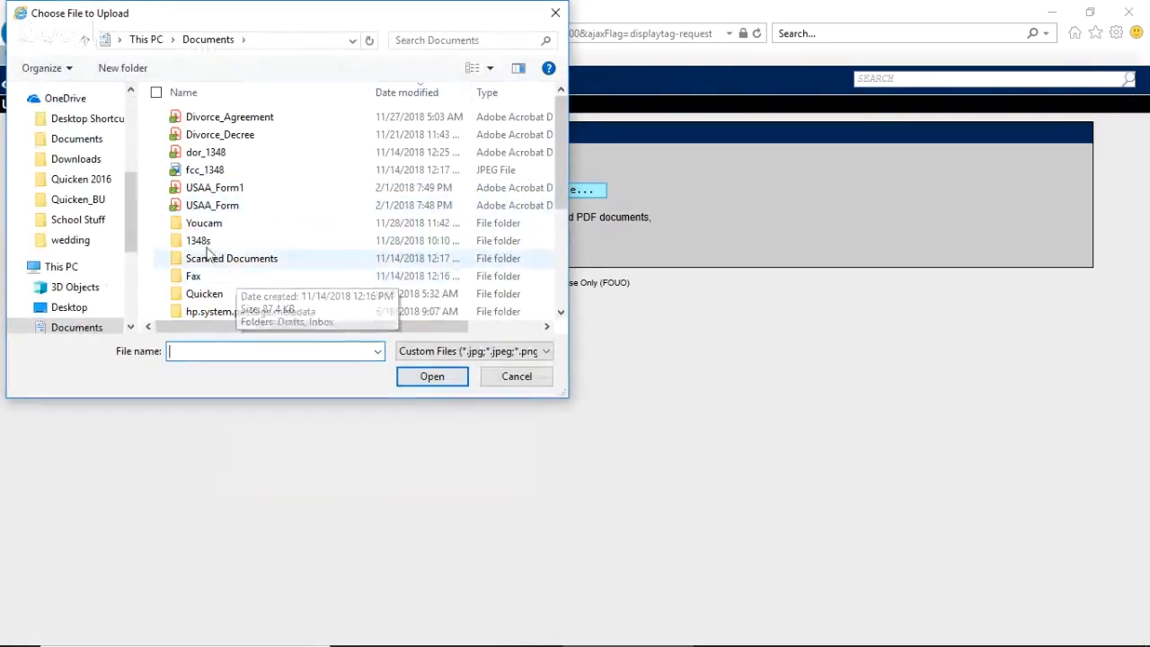
pyautogui.doubleClick(204, 243)
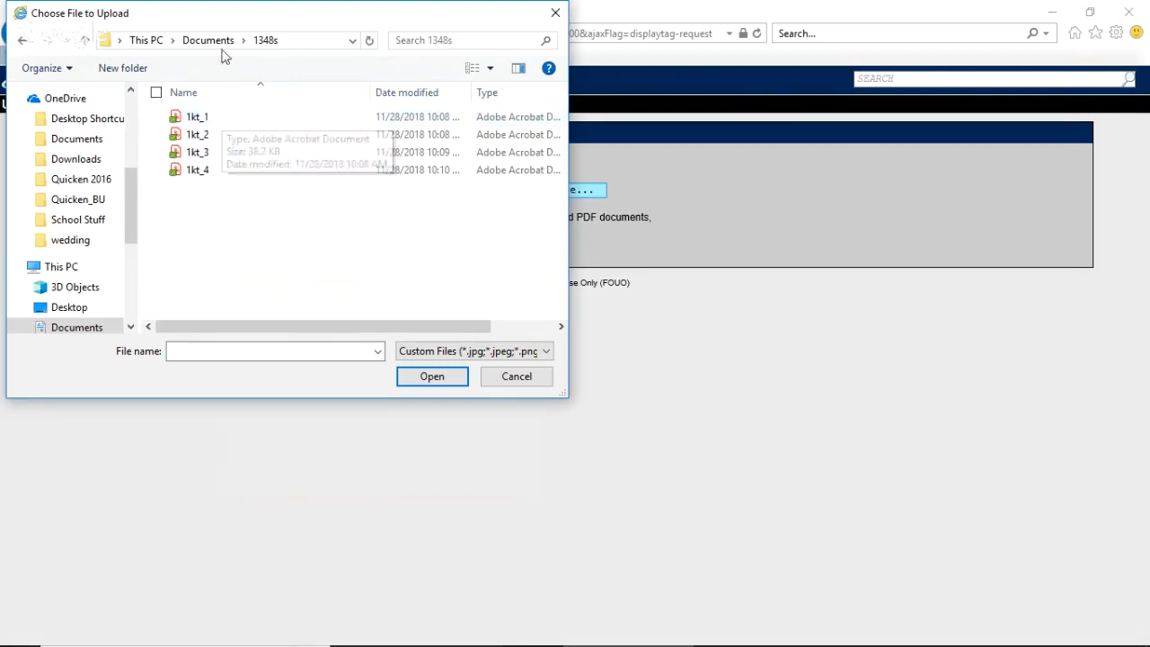
pyautogui.click(214, 41)
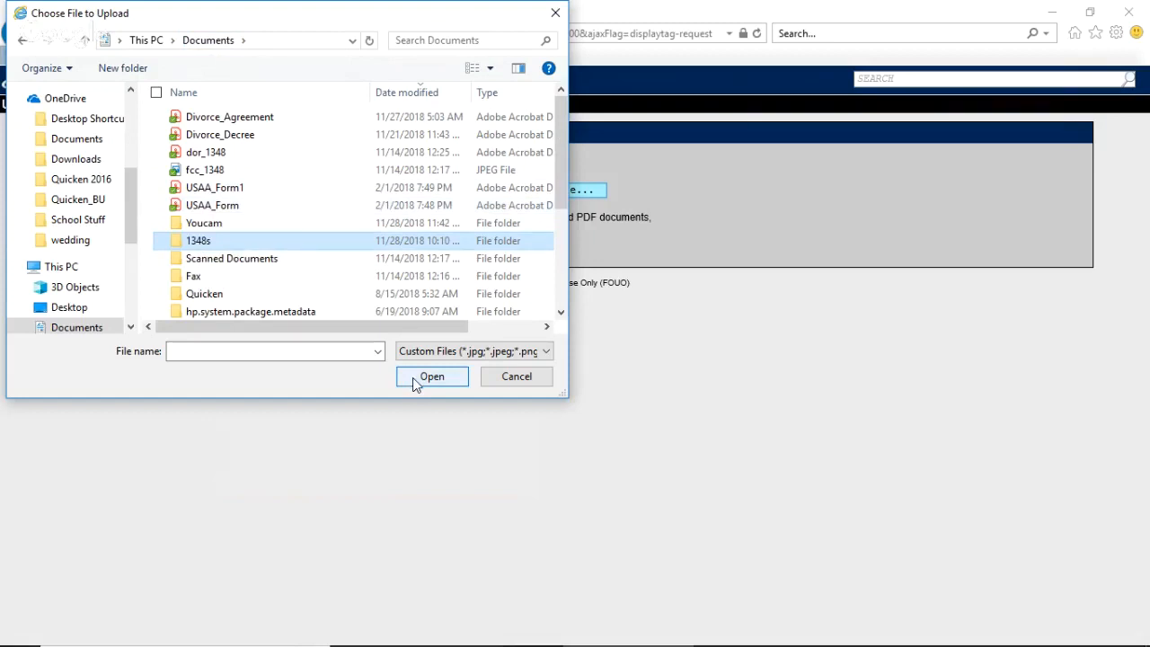
pyautogui.doubleClick(264, 244)
pyautogui.click(186, 118)
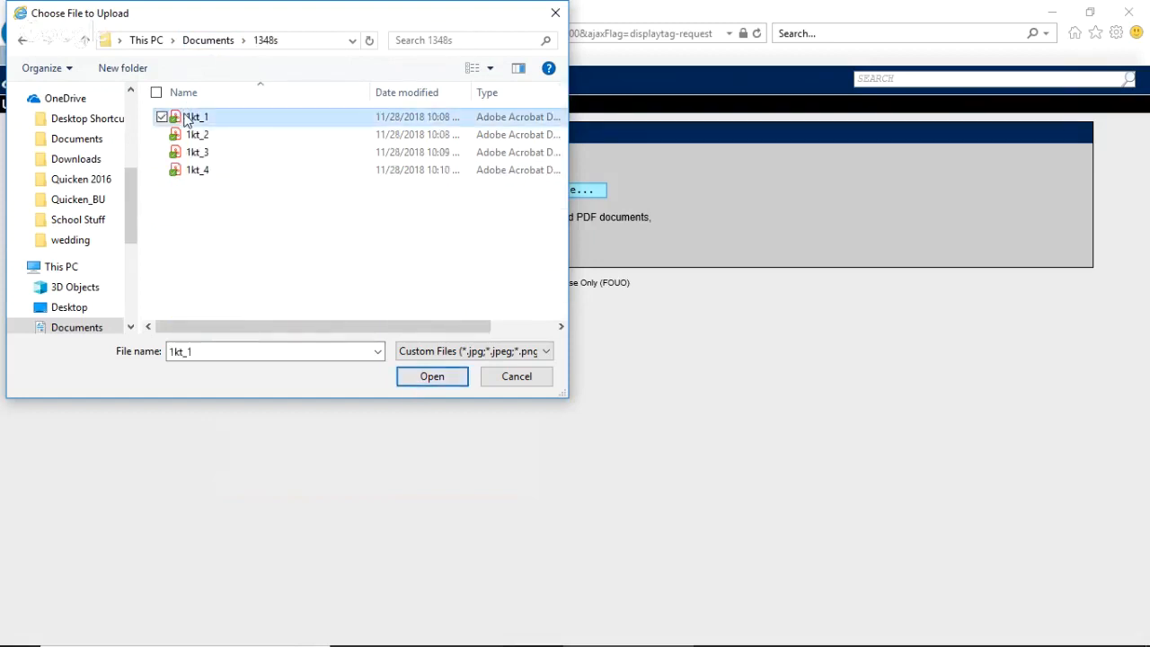
pyautogui.keyDown('shift'); pyautogui.click(185, 172); pyautogui.keyUp('shift')
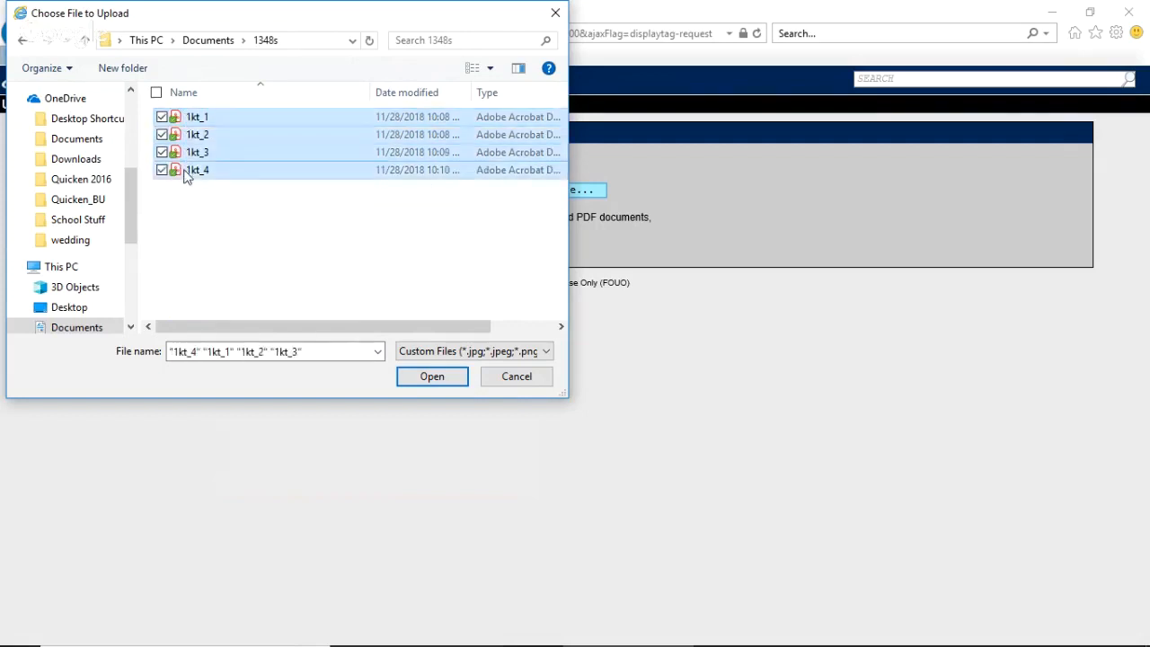
pyautogui.click(413, 385)
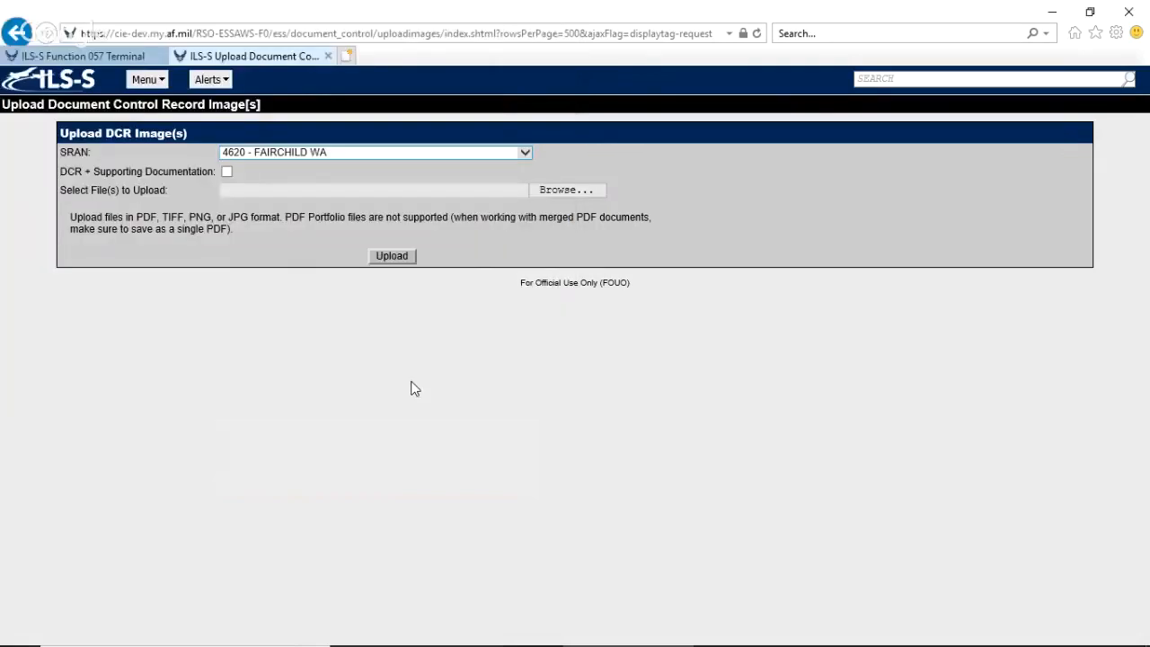
pyautogui.click(392, 256)
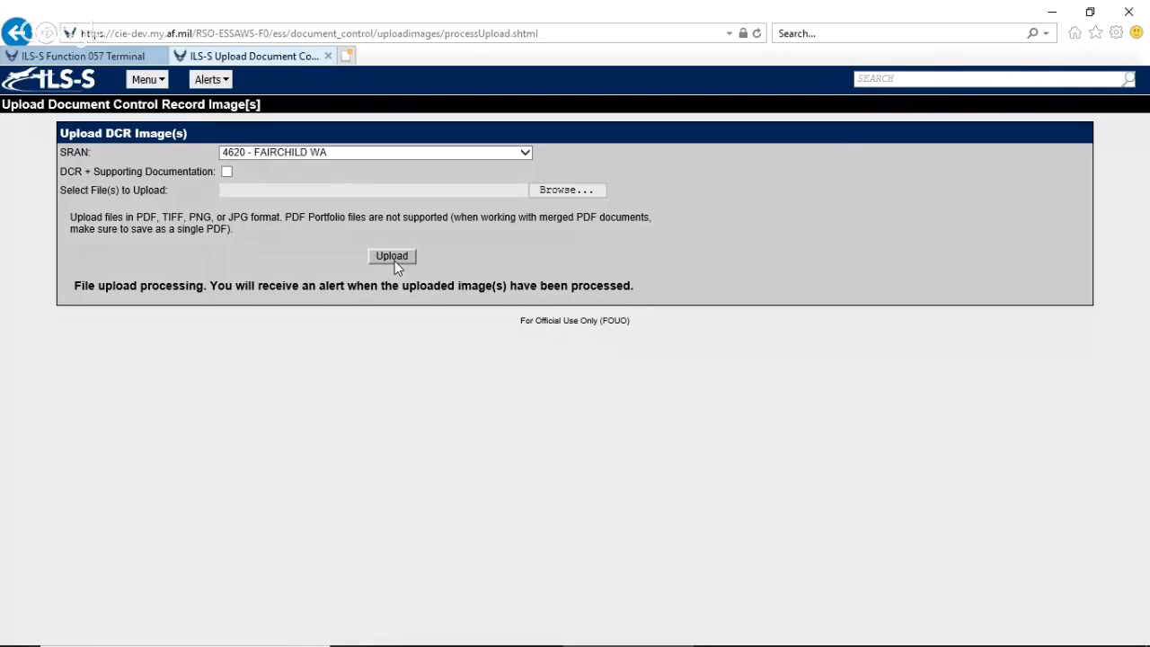
# Search the site functions for DCR and open Validate DCR Image(s).
pyautogui.click(889, 79)
pyautogui.write('DCR')
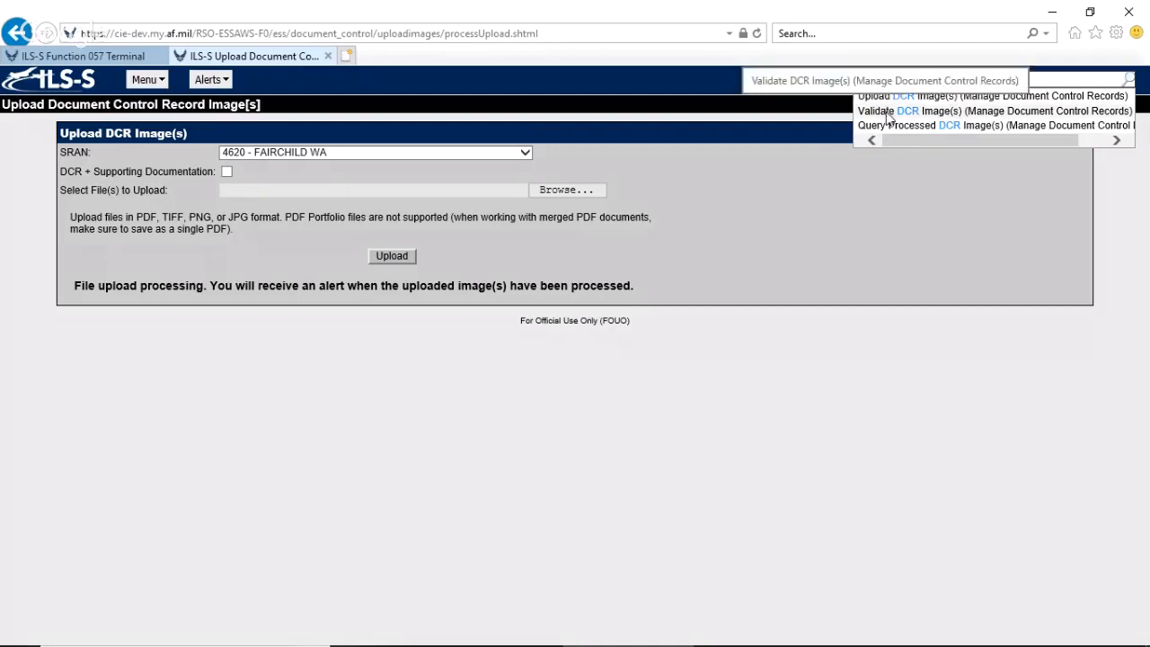
pyautogui.click(888, 112)
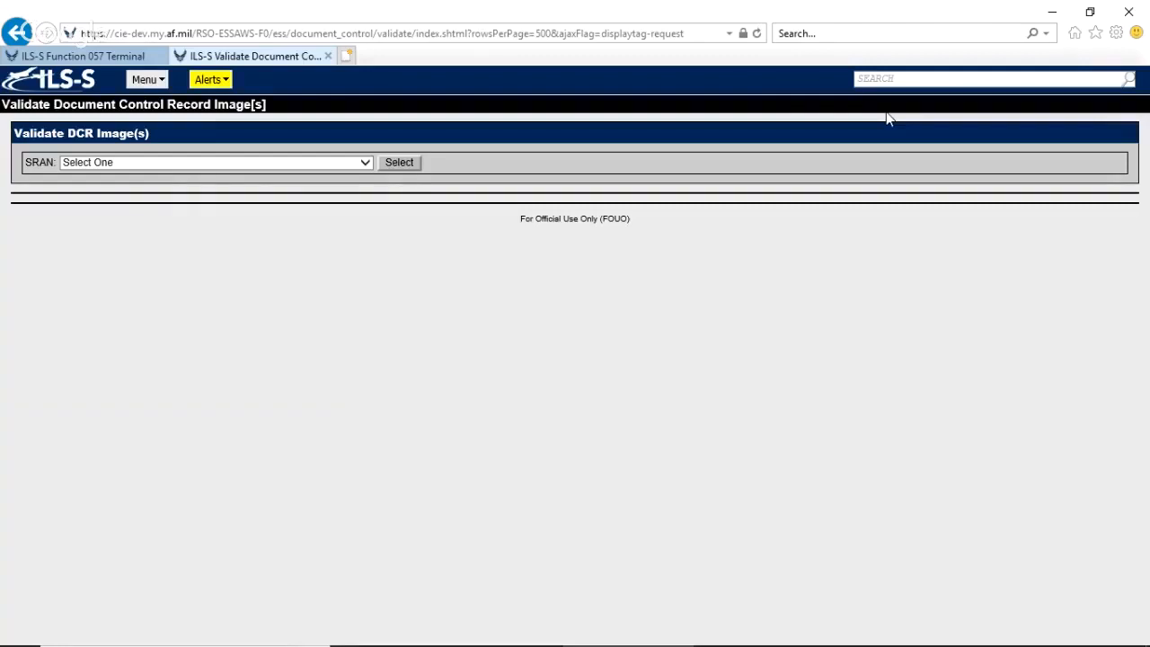
# Load the scanned images awaiting review for SRAN 4620 - FAIRCHILD WA.
pyautogui.click(226, 87)
pyautogui.click(356, 167)
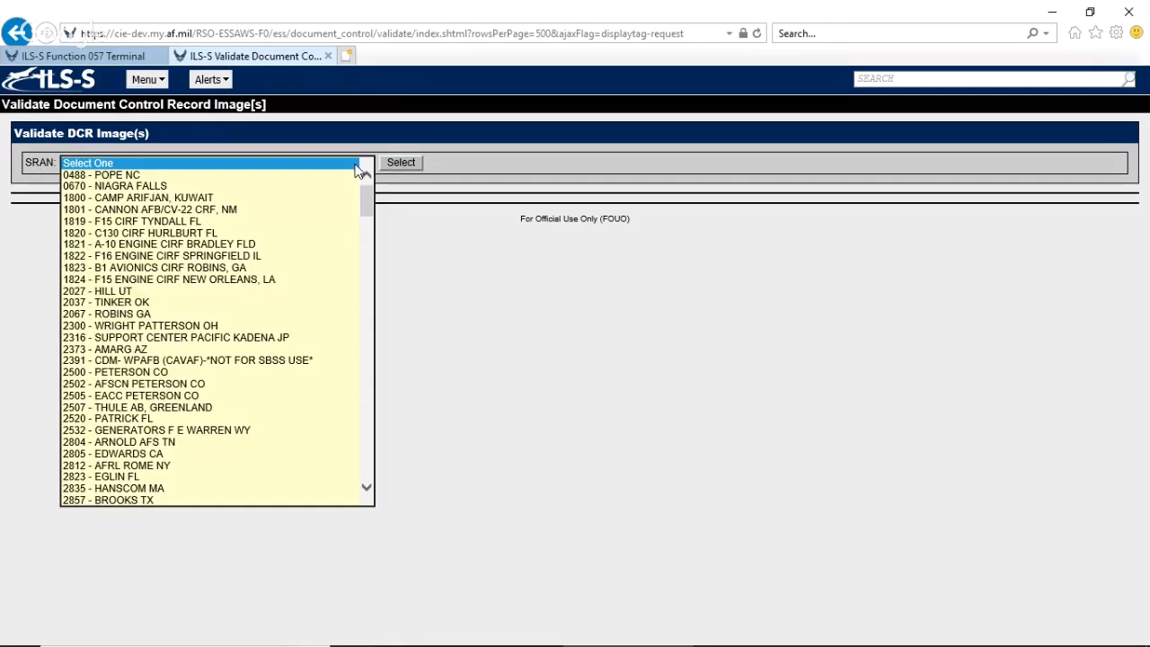
pyautogui.write('4620 - FAIRCHILD WA')
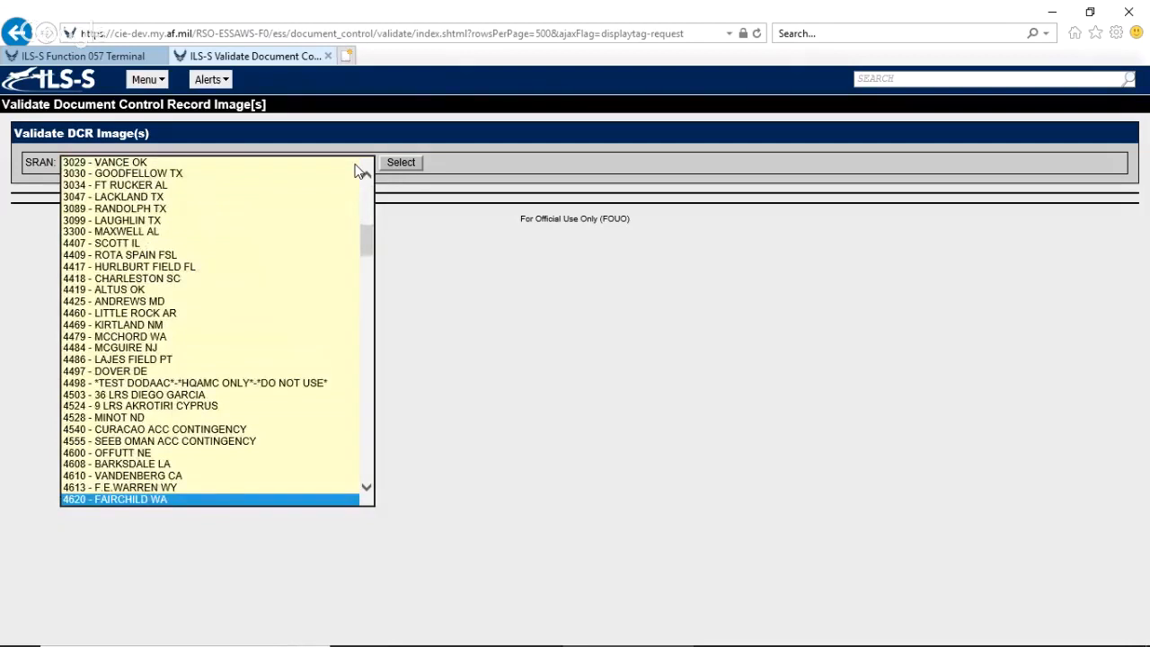
pyautogui.press('Return')
pyautogui.click(399, 163)
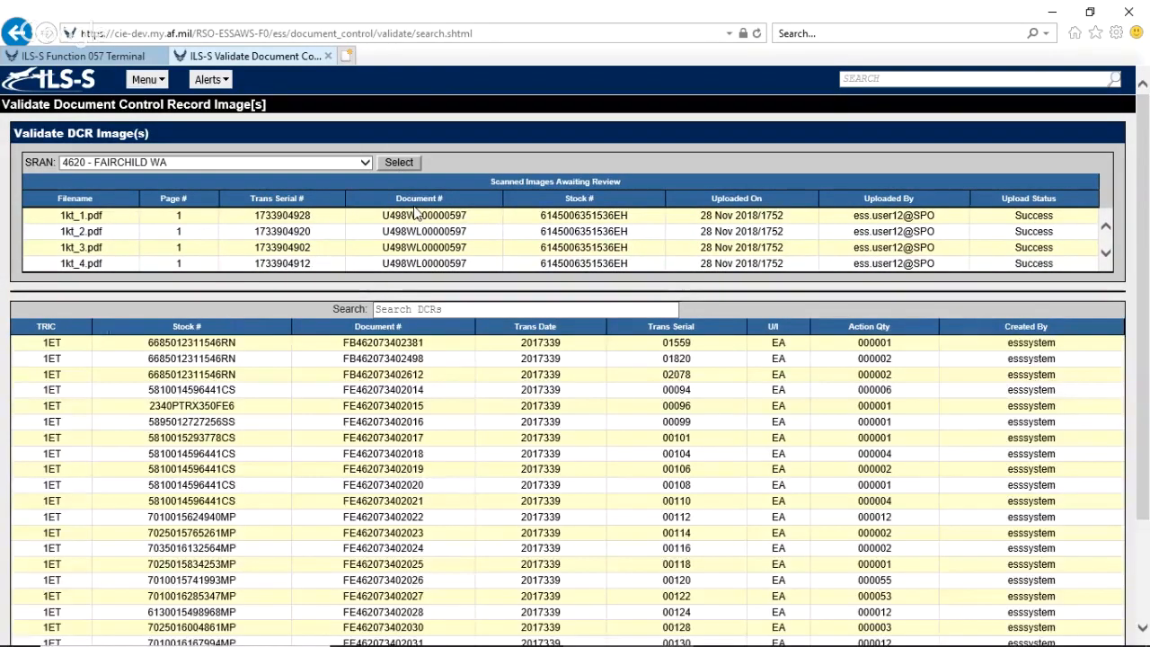
# Open scanned image 1kt_1.pdf from the images awaiting review and compare its form data with the potential matching 1KT records.
pyautogui.click(1106, 255)
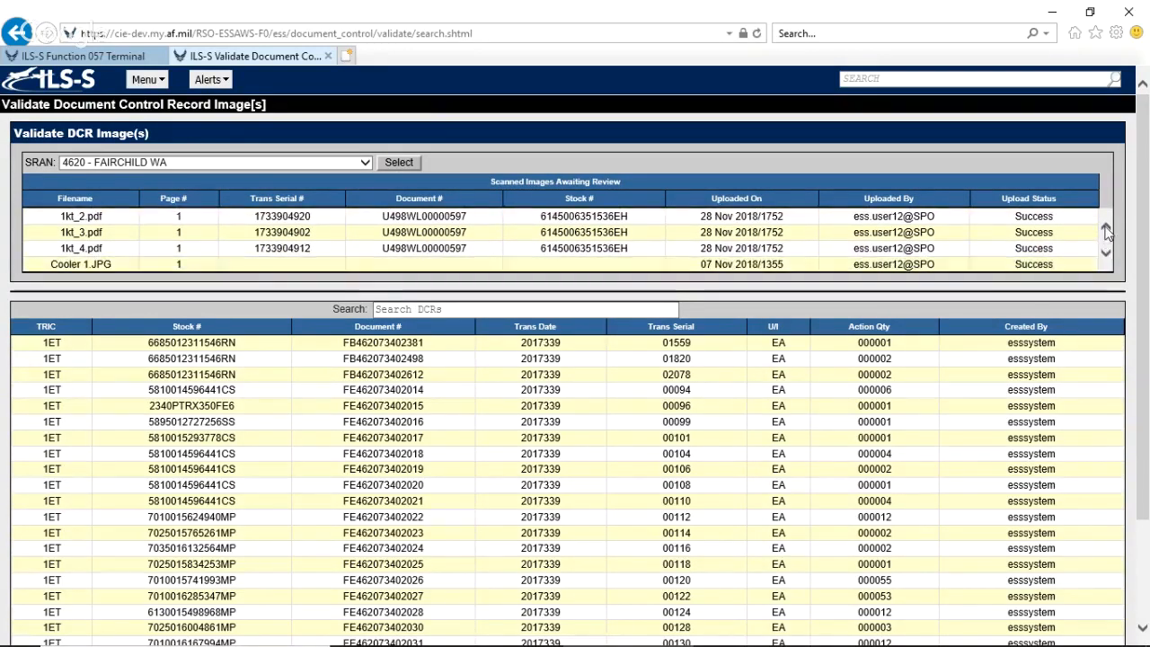
pyautogui.click(1106, 230)
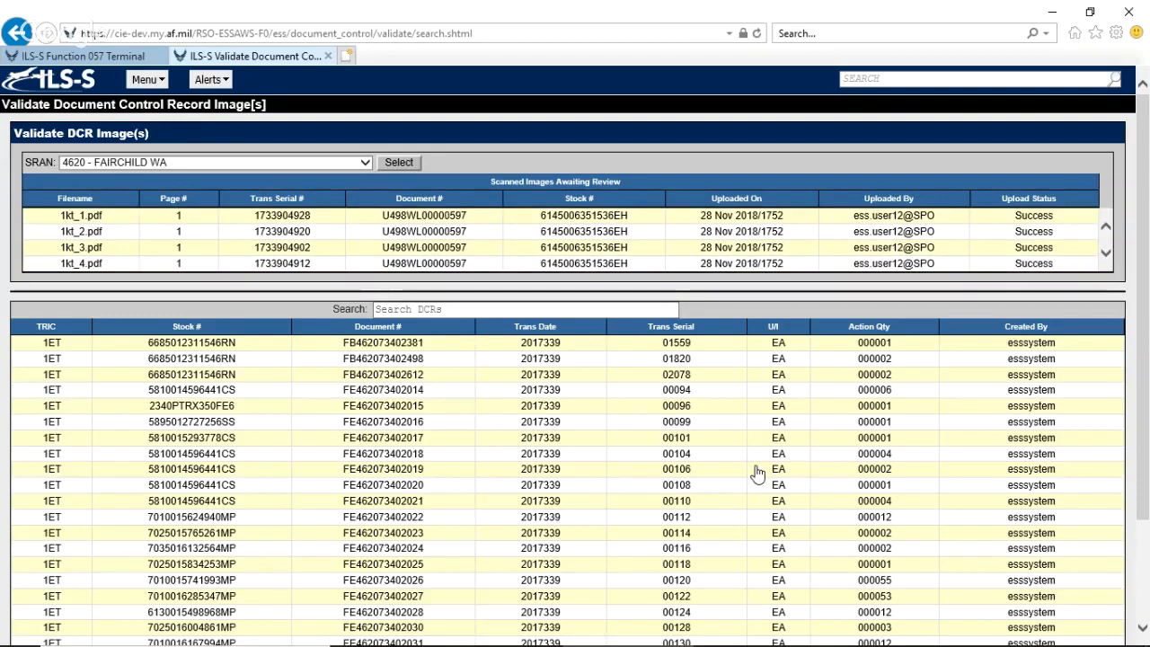
pyautogui.scroll(-1, 1047, 454)
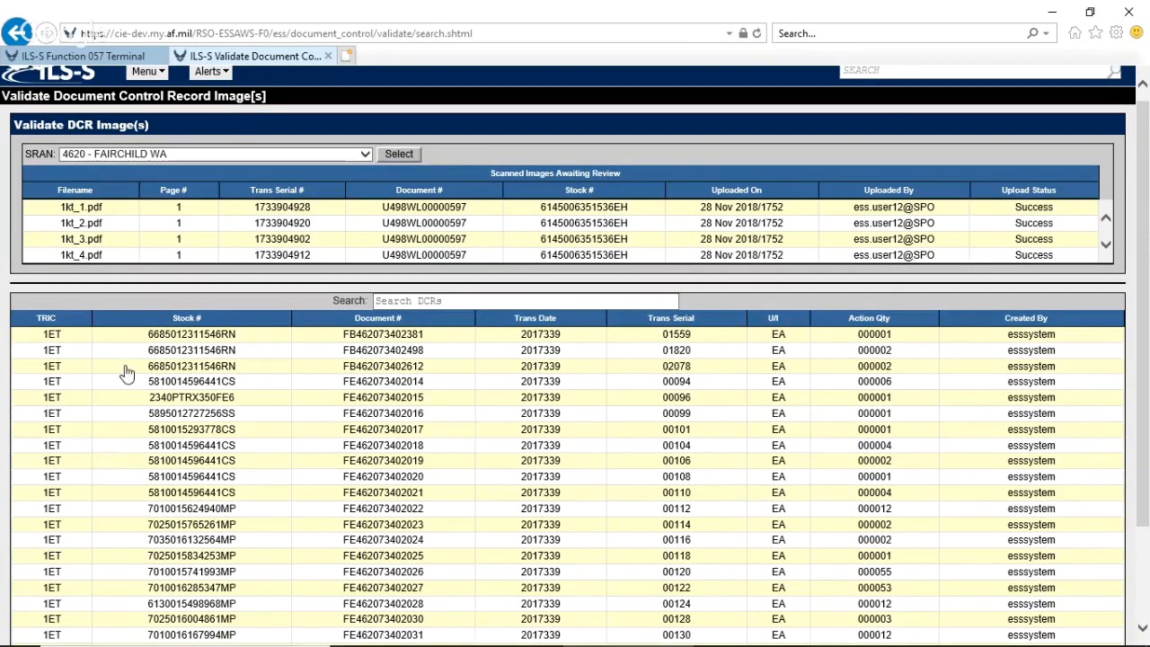
pyautogui.click(281, 212)
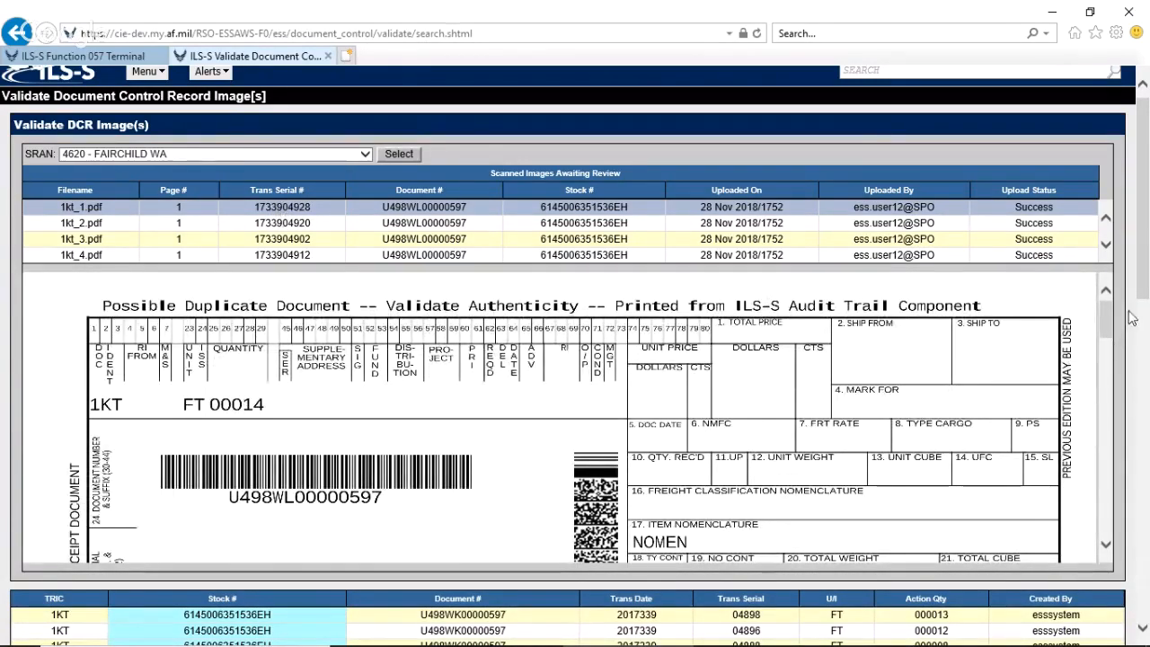
pyautogui.moveTo(1146, 281); pyautogui.dragTo(1146, 391)
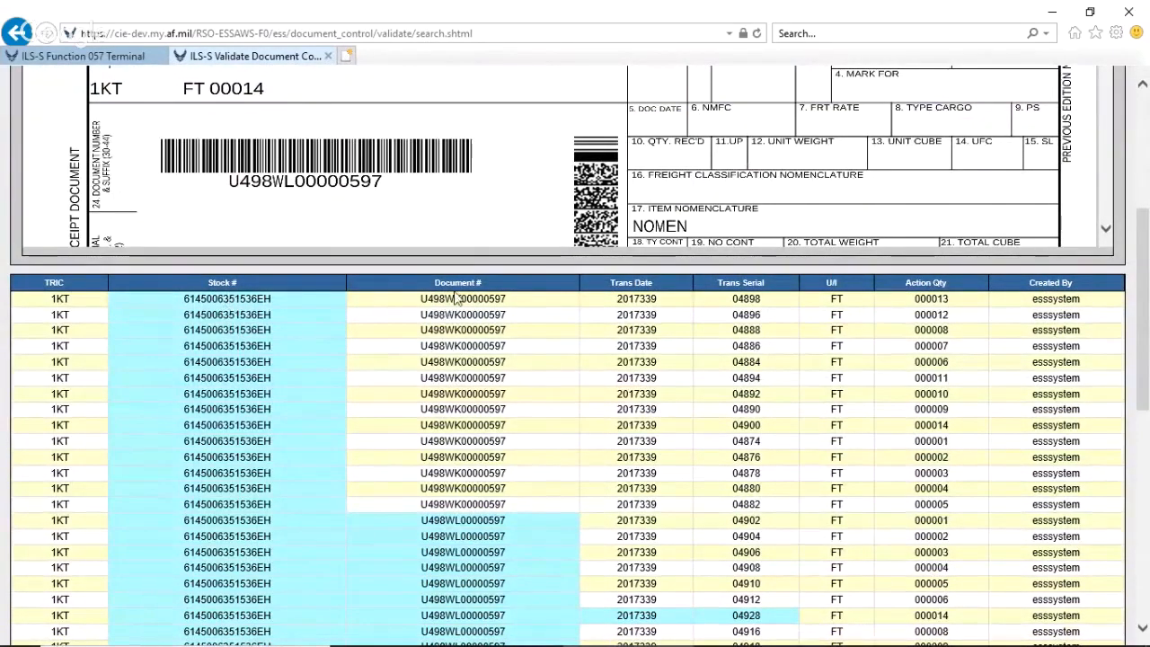
pyautogui.moveTo(1146, 229); pyautogui.dragTo(1148, 191)
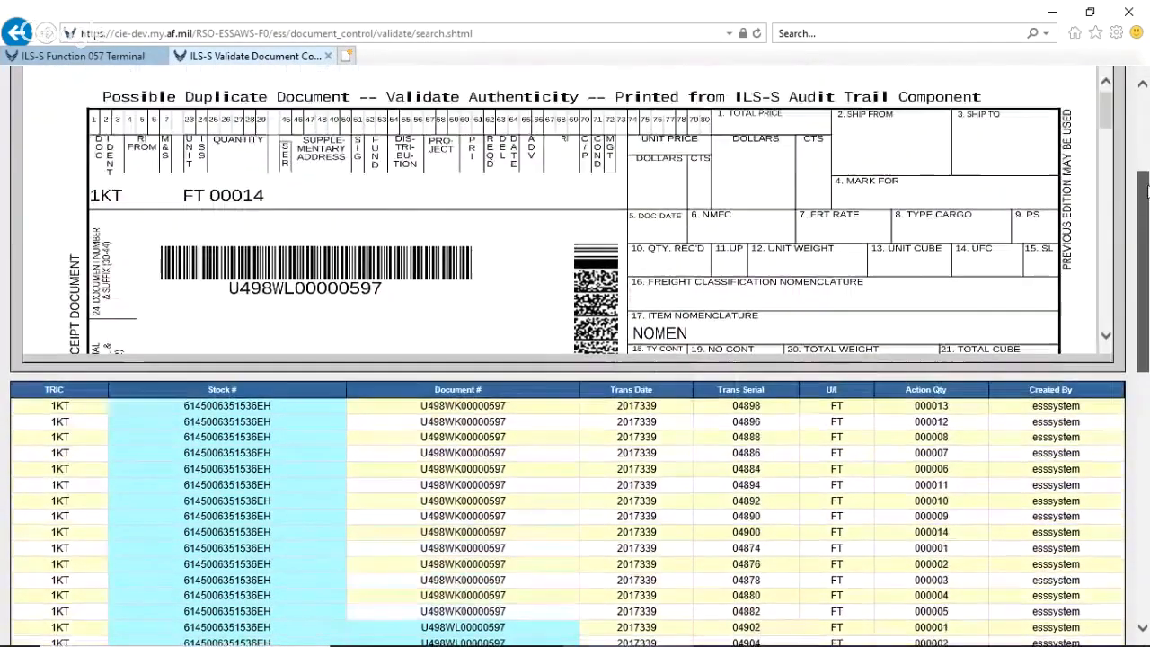
pyautogui.moveTo(1107, 126); pyautogui.dragTo(1108, 154)
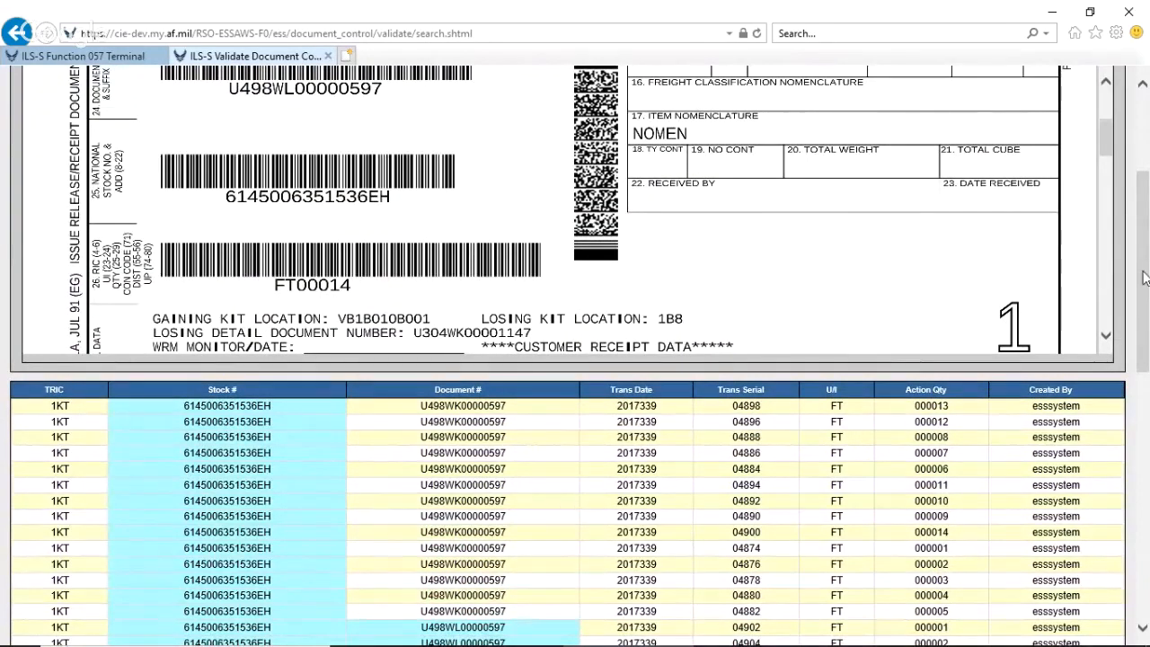
pyautogui.moveTo(1145, 278); pyautogui.dragTo(1145, 306)
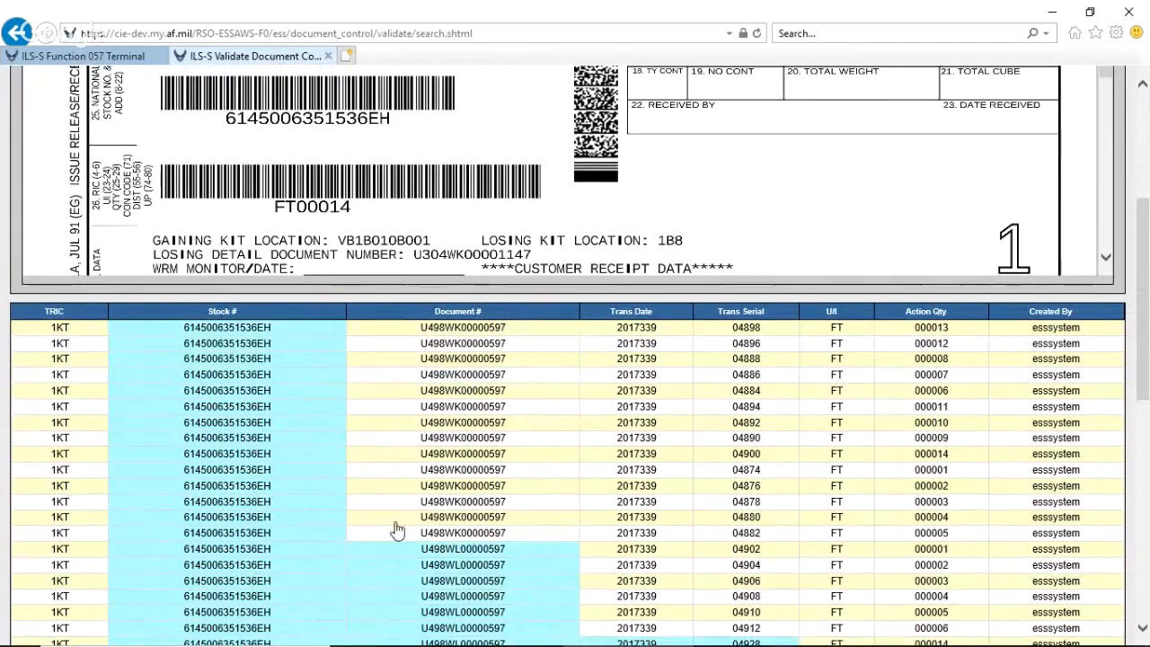
pyautogui.moveTo(1145, 373); pyautogui.dragTo(1145, 420)
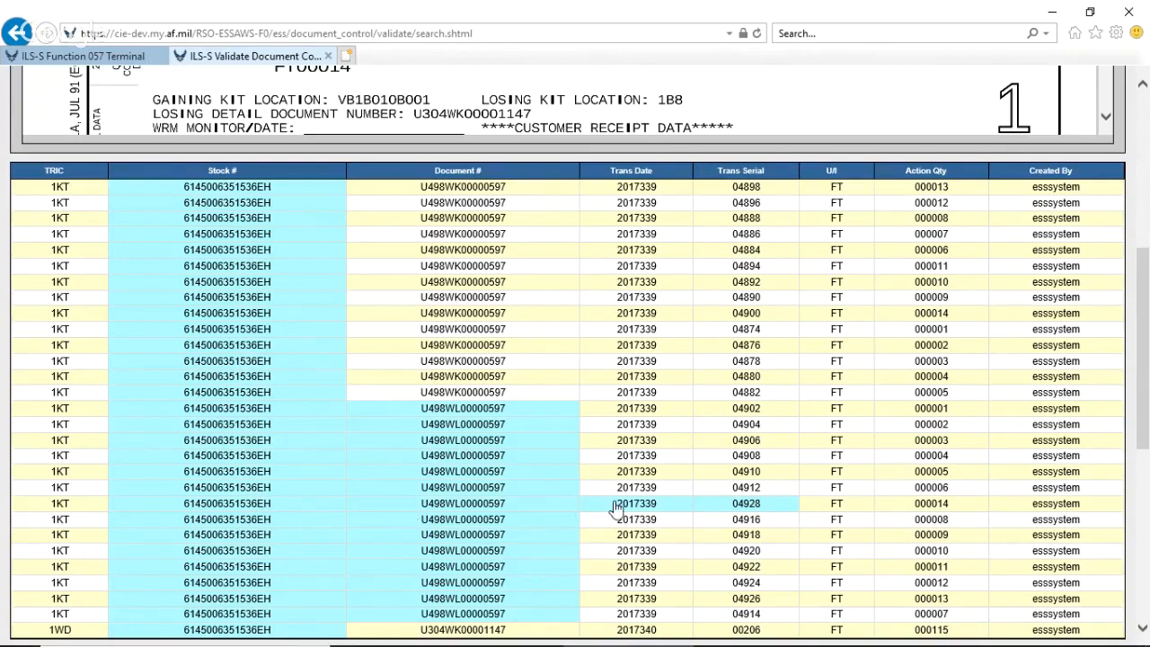
# Validate 1kt_1.pdf by associating it with the 1KT record that has trans date 2017339 and trans serial 04928.
pyautogui.click(699, 508)
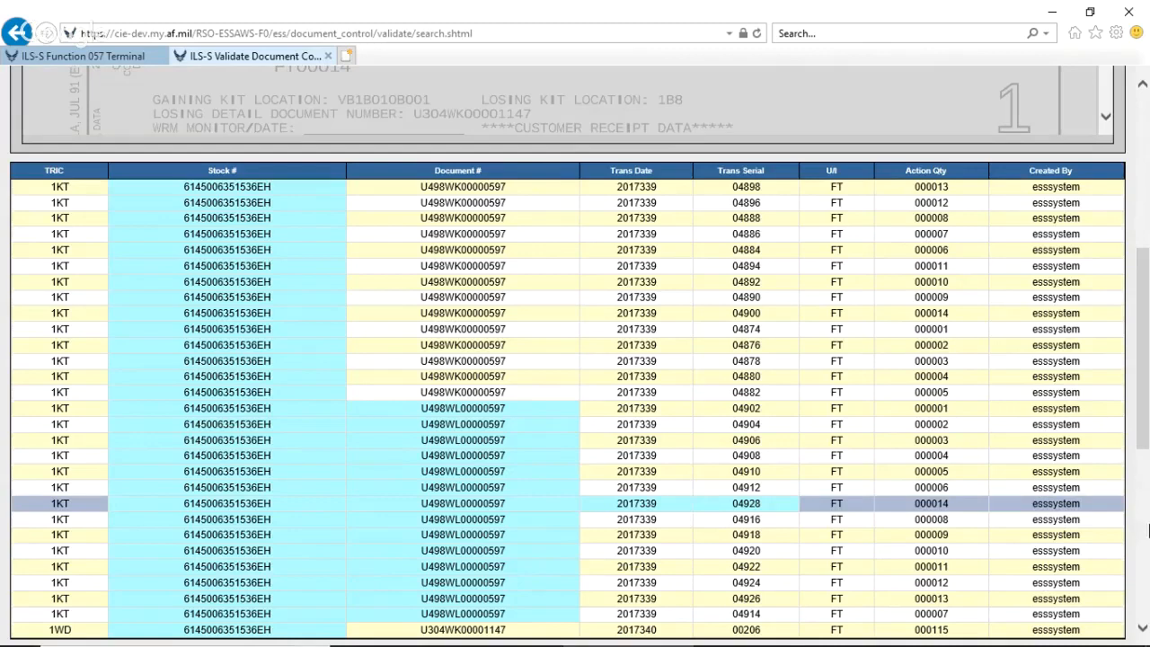
pyautogui.moveTo(1141, 432); pyautogui.dragTo(1131, 321)
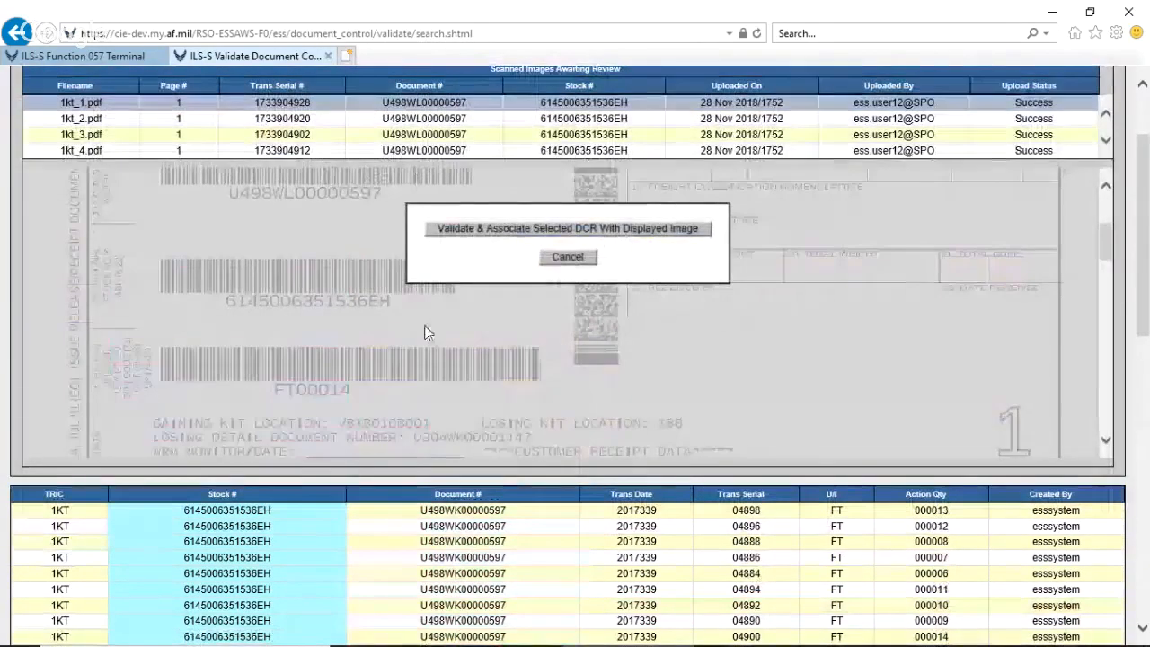
pyautogui.click(496, 229)
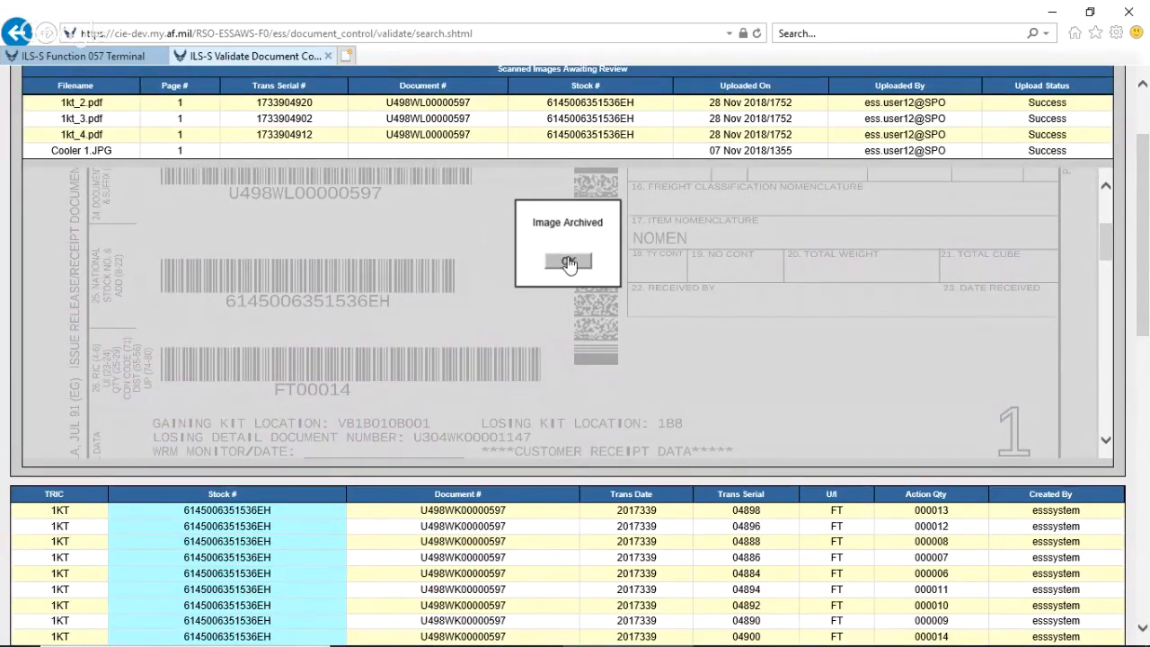
pyautogui.click(569, 262)
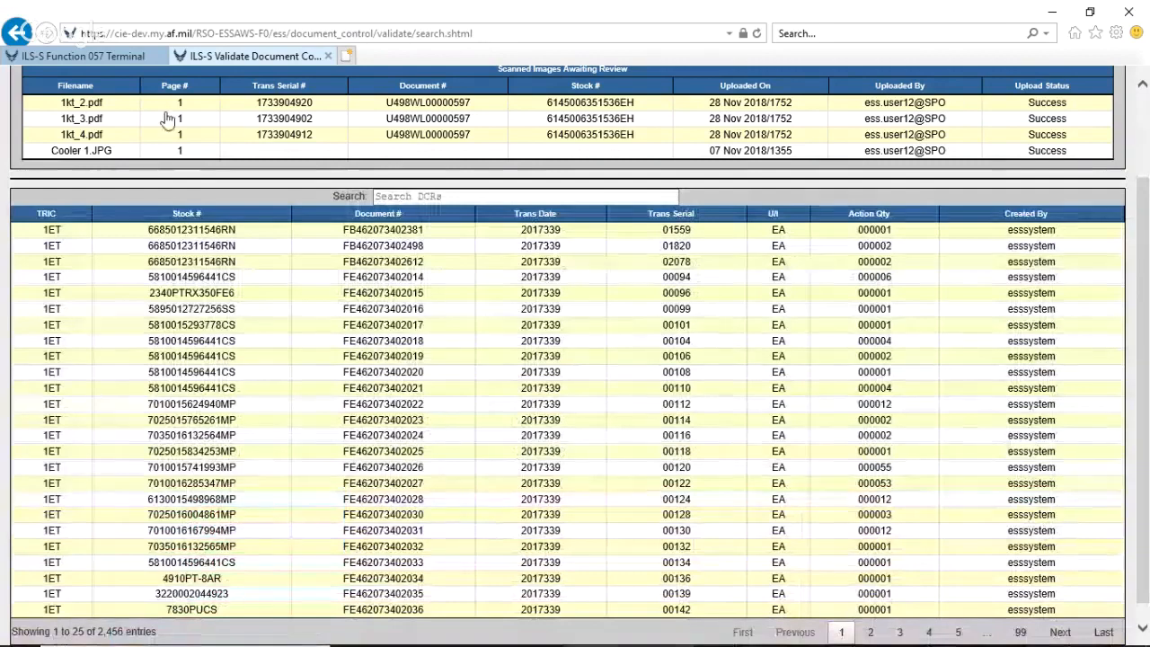
# Open 1kt_2.pdf, check its form data, and validate and associate it with the 1KT record that has trans serial 04920.
pyautogui.click(258, 106)
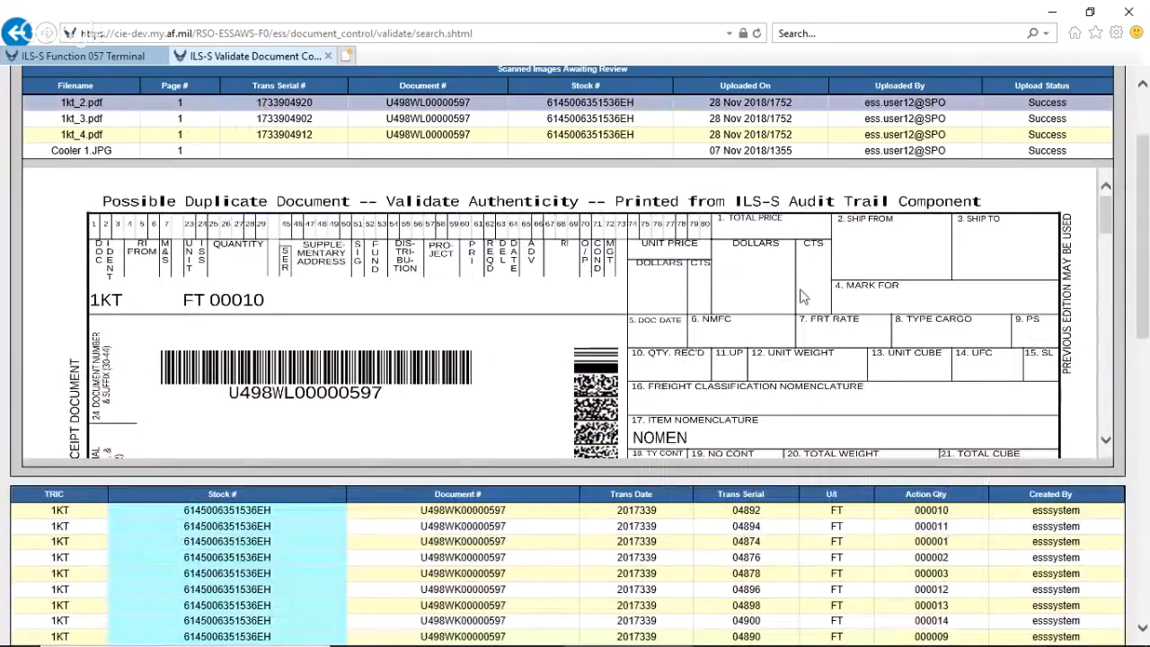
pyautogui.moveTo(1144, 287); pyautogui.dragTo(1145, 432)
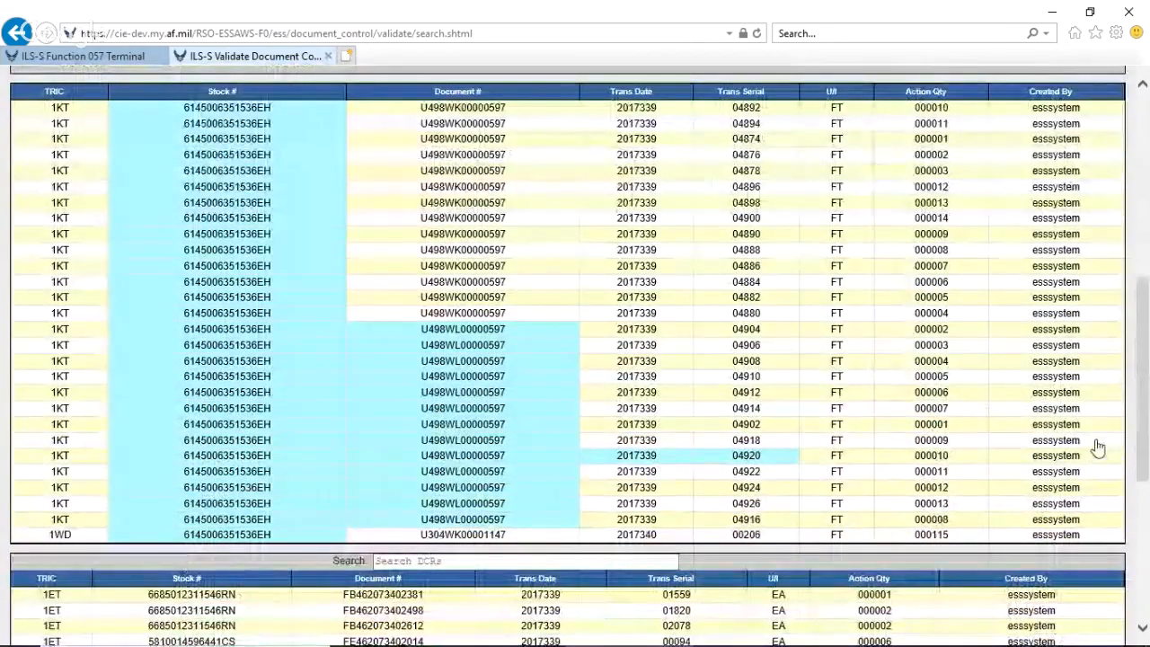
pyautogui.moveTo(1141, 433); pyautogui.dragTo(1110, 321)
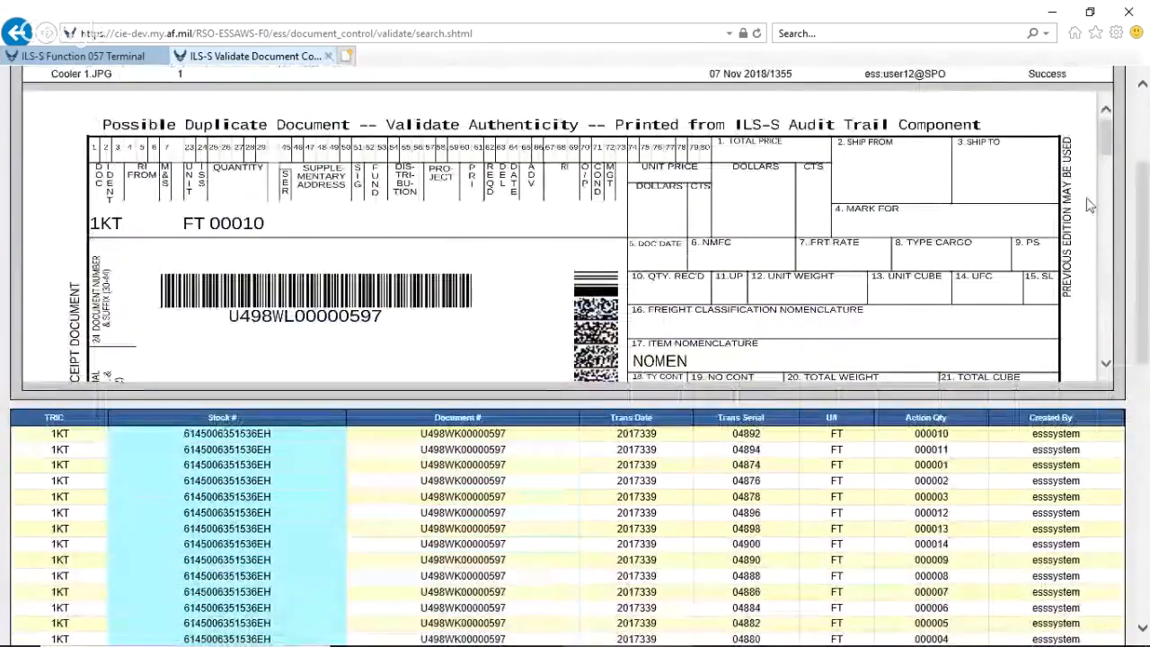
pyautogui.moveTo(1107, 135); pyautogui.dragTo(1109, 205)
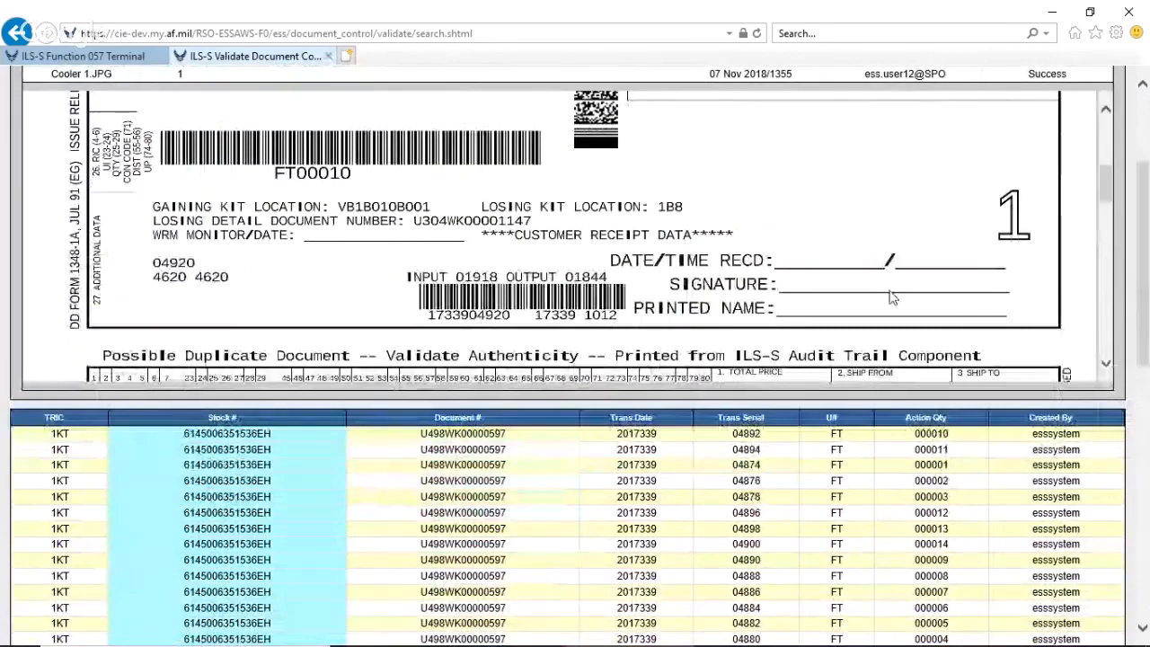
pyautogui.moveTo(1146, 265); pyautogui.dragTo(1146, 393)
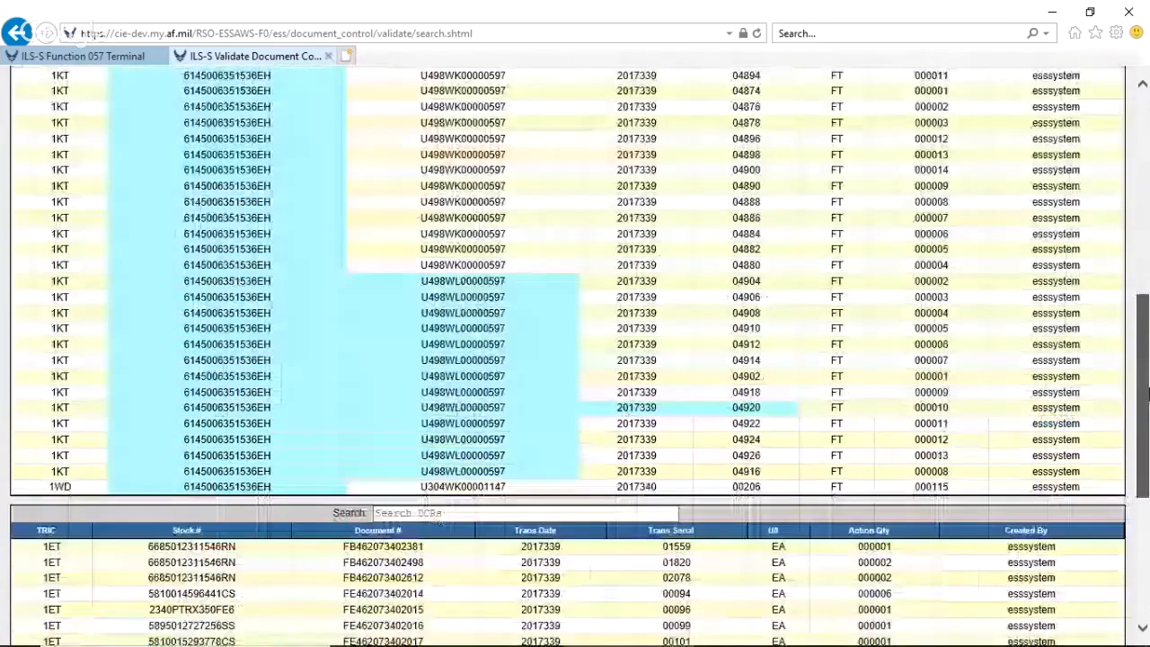
pyautogui.click(649, 410)
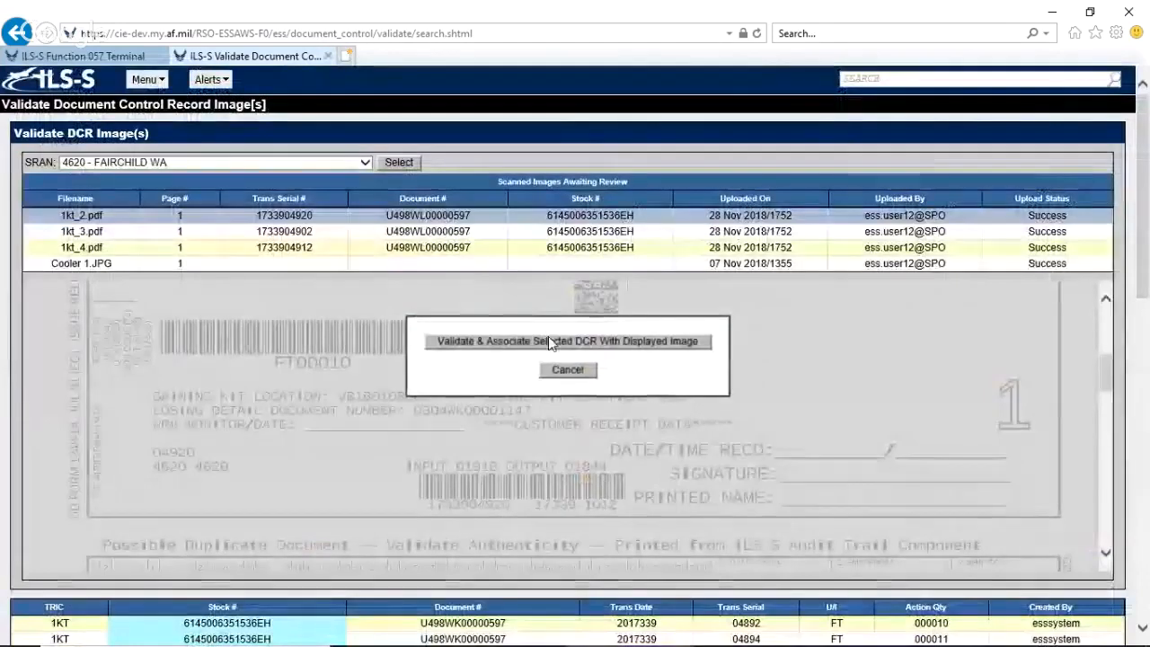
pyautogui.click(548, 341)
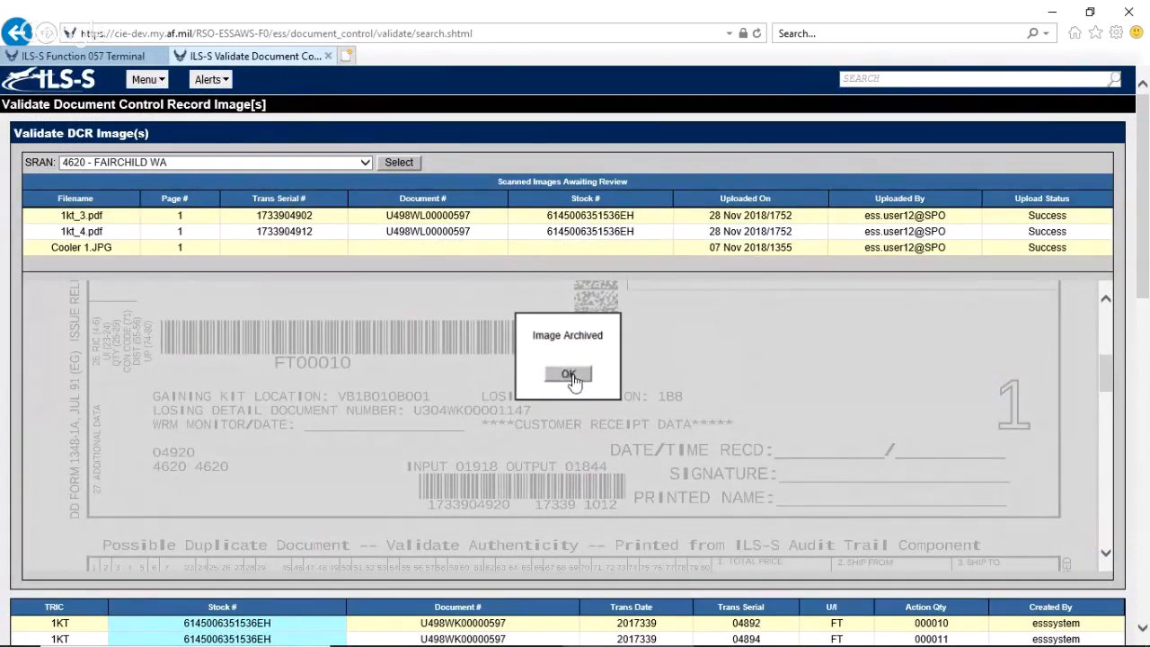
pyautogui.click(572, 376)
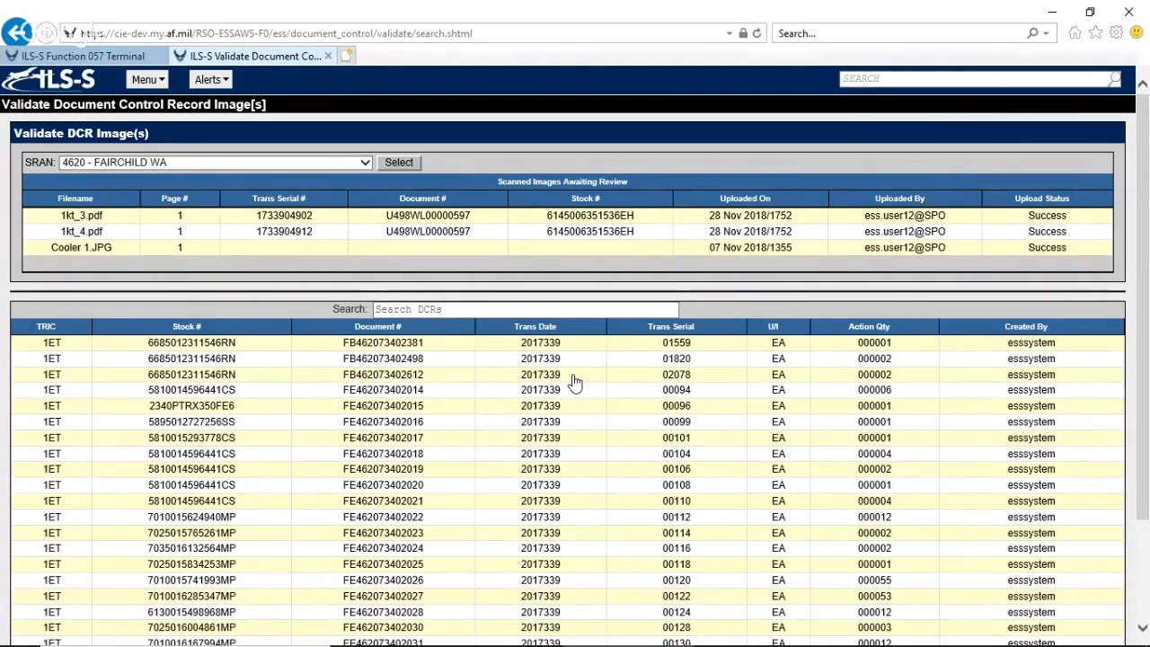
# Open 1kt_3.pdf and examine its receipt details, the potential matching records and the searchable DCR table.
pyautogui.click(417, 218)
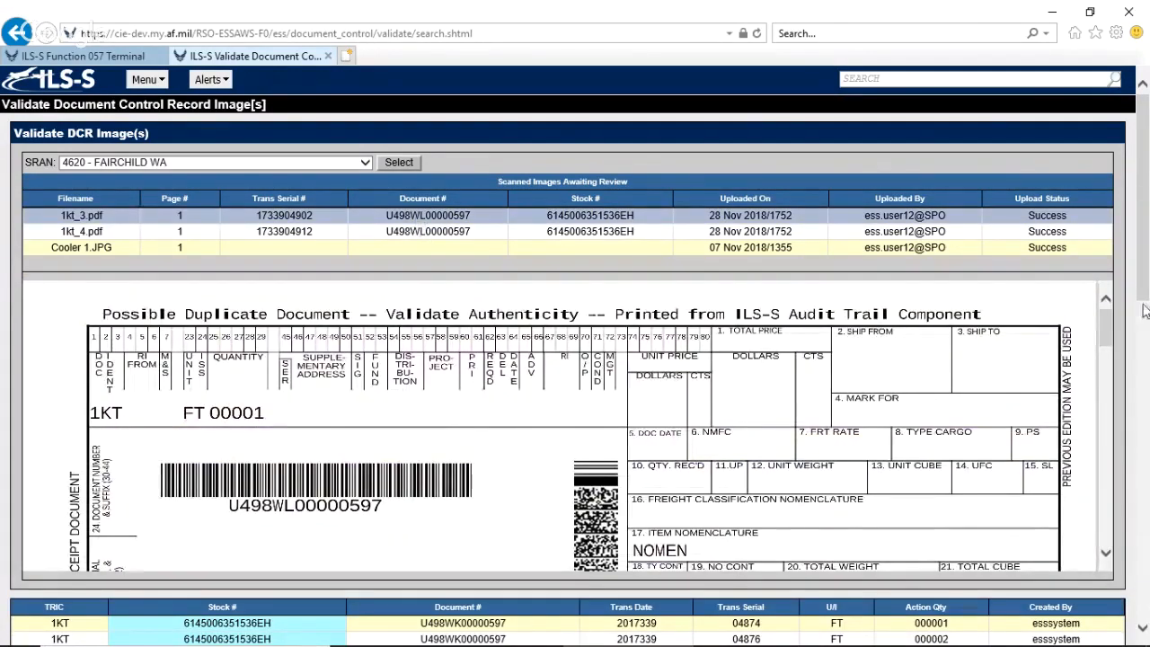
pyautogui.scroll(-1, 1139, 310)
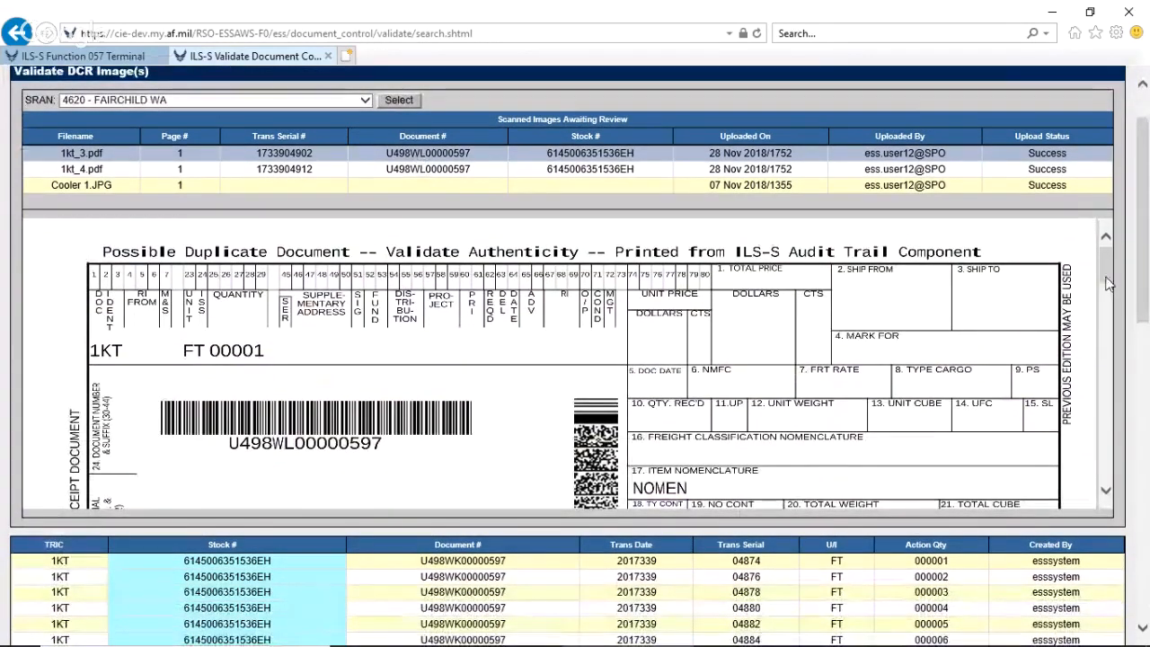
pyautogui.scroll(-2, 1107, 269)
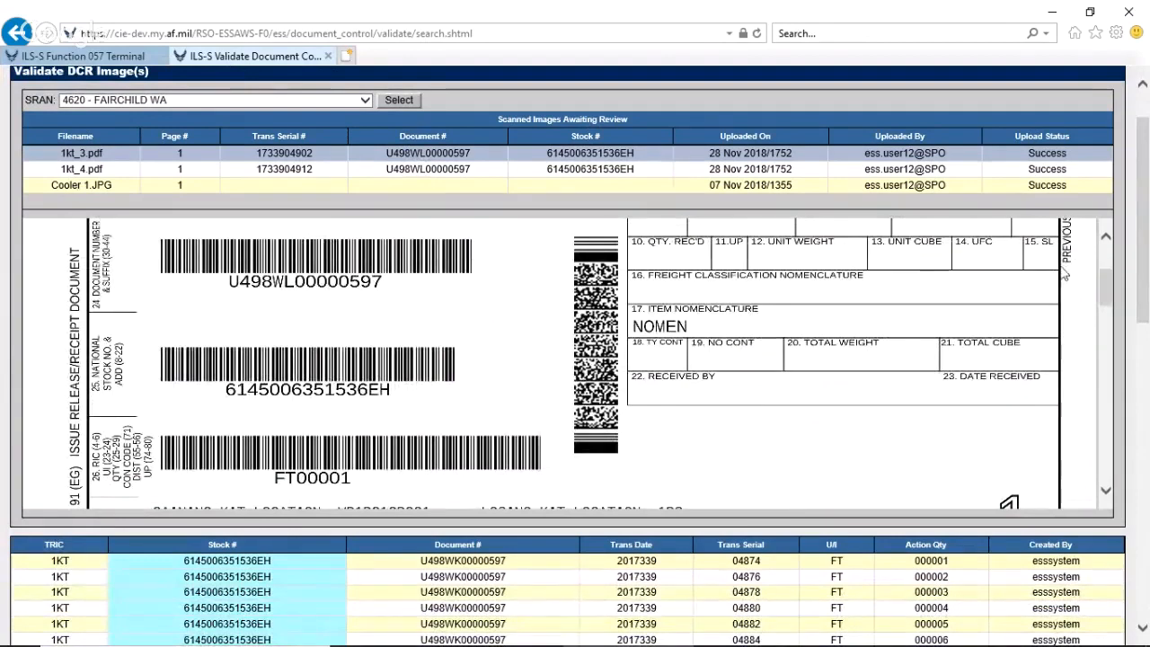
pyautogui.scroll(-2, 1107, 312)
pyautogui.moveTo(1106, 308); pyautogui.dragTo(1106, 312)
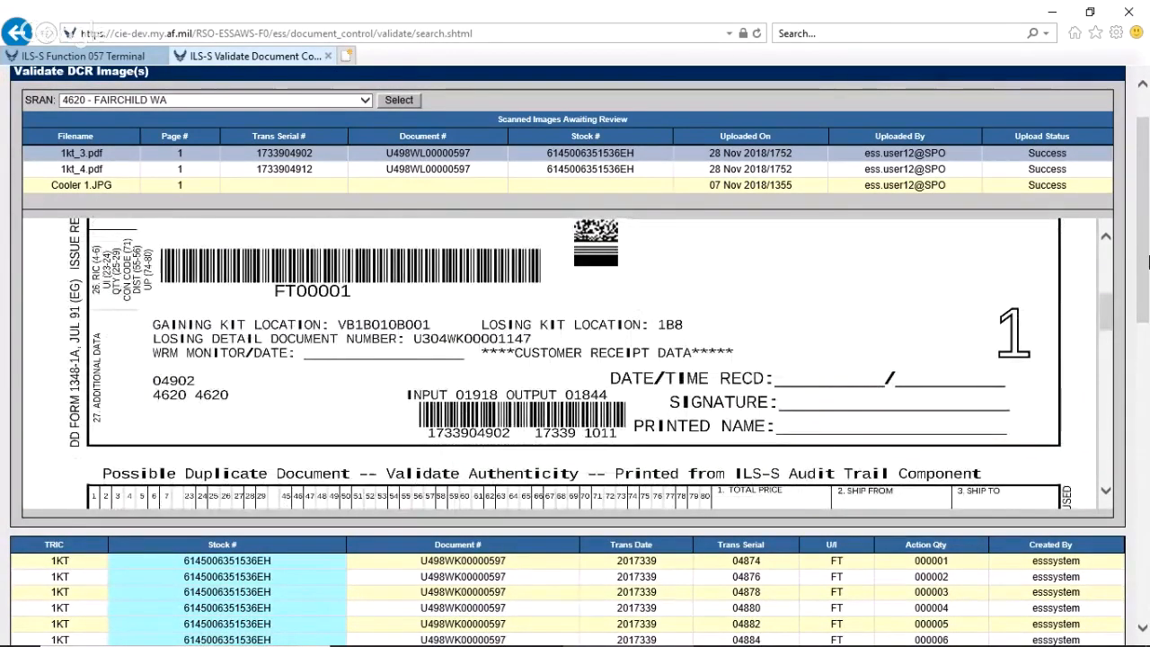
pyautogui.scroll(-2, 1144, 323)
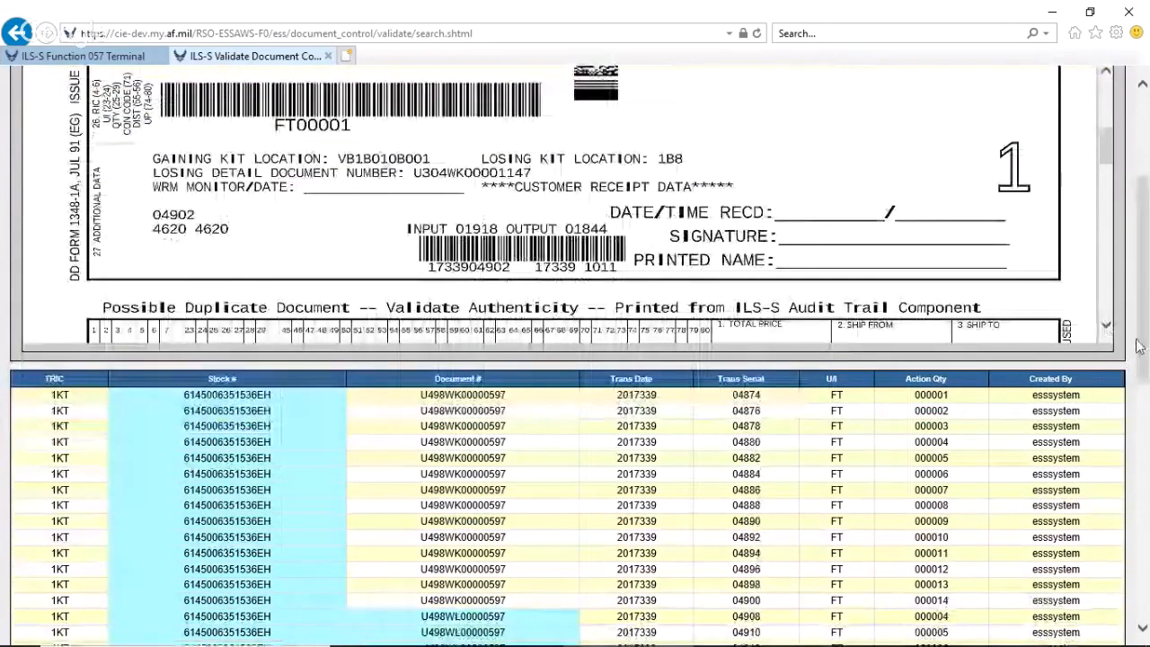
pyautogui.scroll(2, 1129, 342)
pyautogui.moveTo(1143, 285); pyautogui.dragTo(1144, 503)
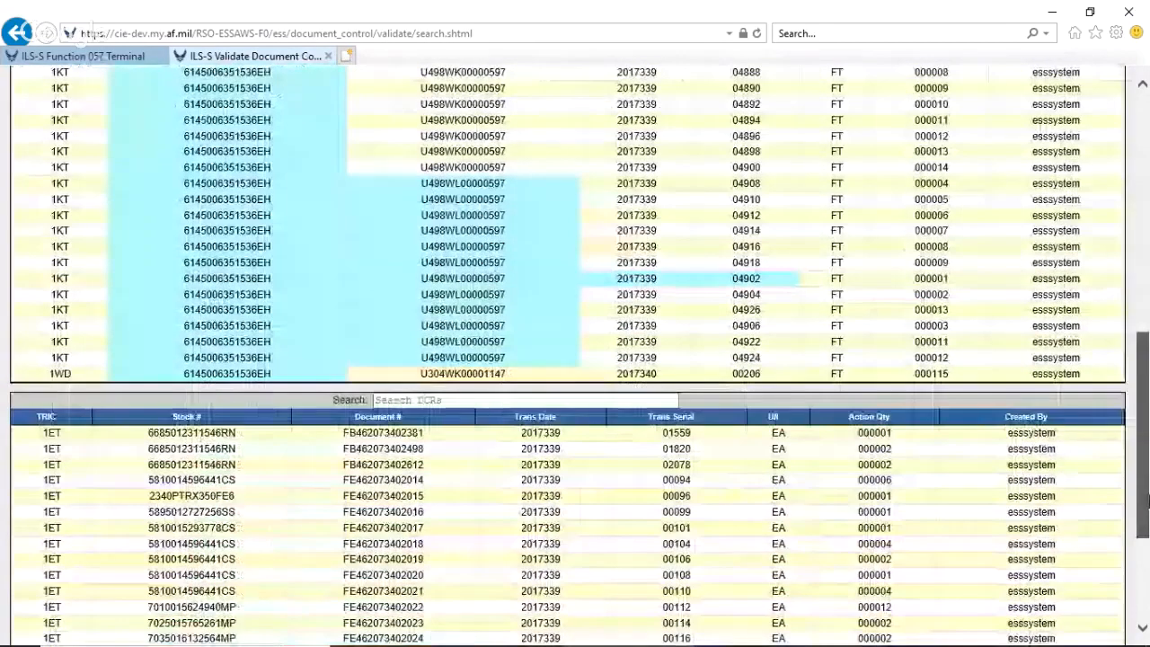
pyautogui.click(573, 402)
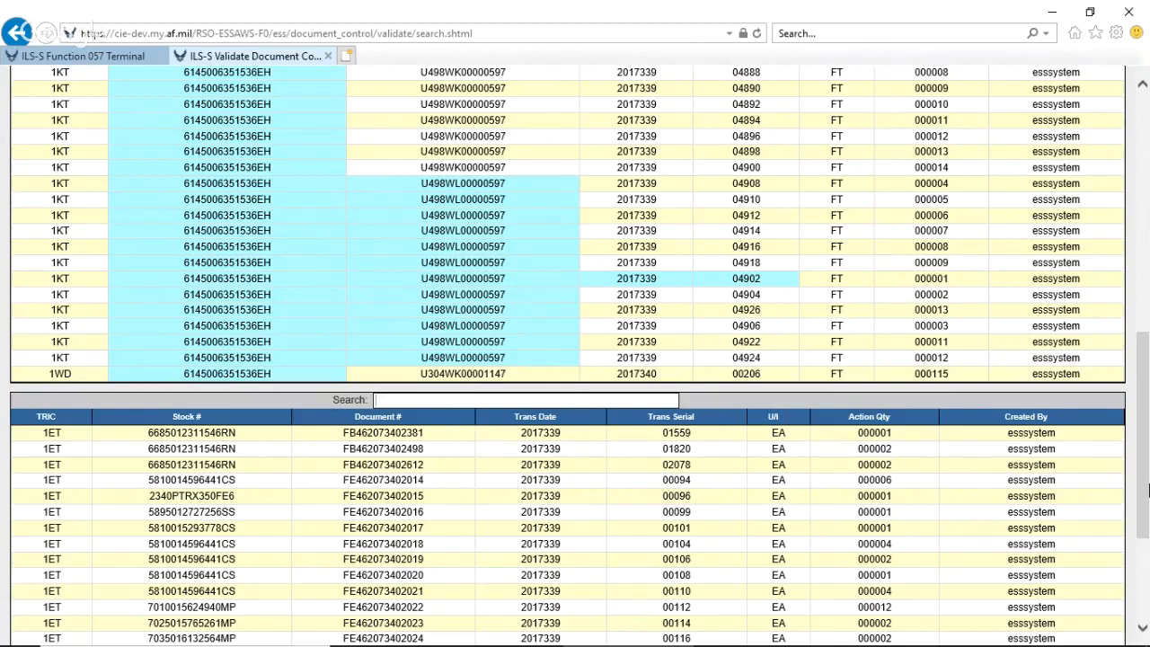
pyautogui.moveTo(1148, 490); pyautogui.dragTo(1145, 288)
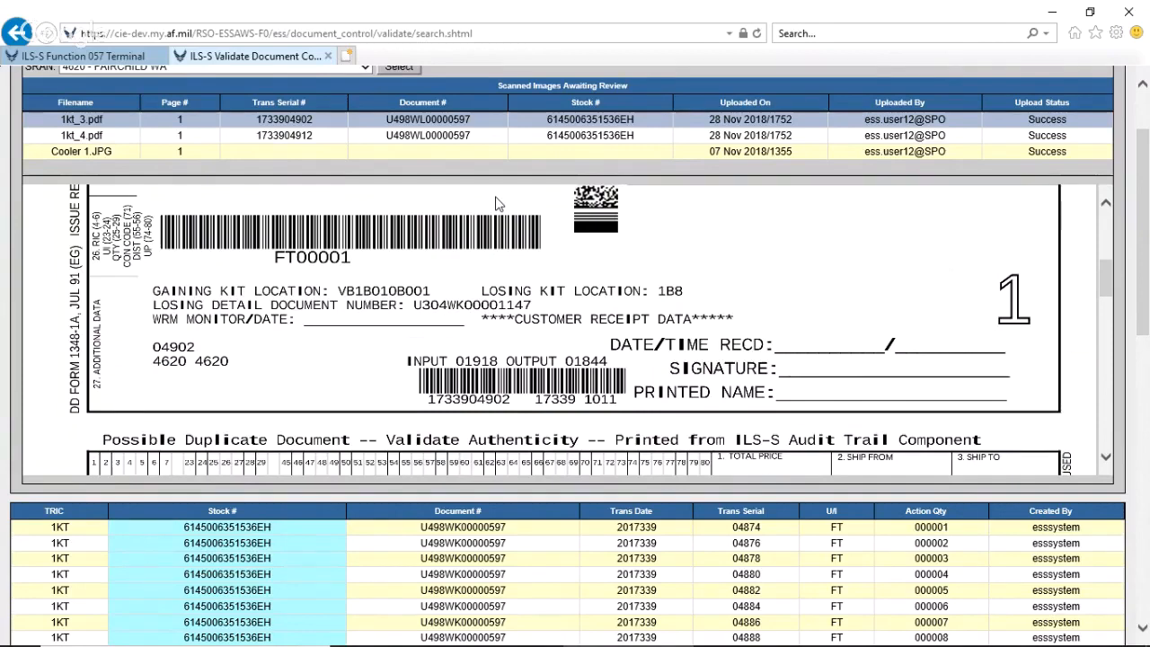
# Open the image Cooler 1.JPG and check it for potential matching DCRs.
pyautogui.click(433, 154)
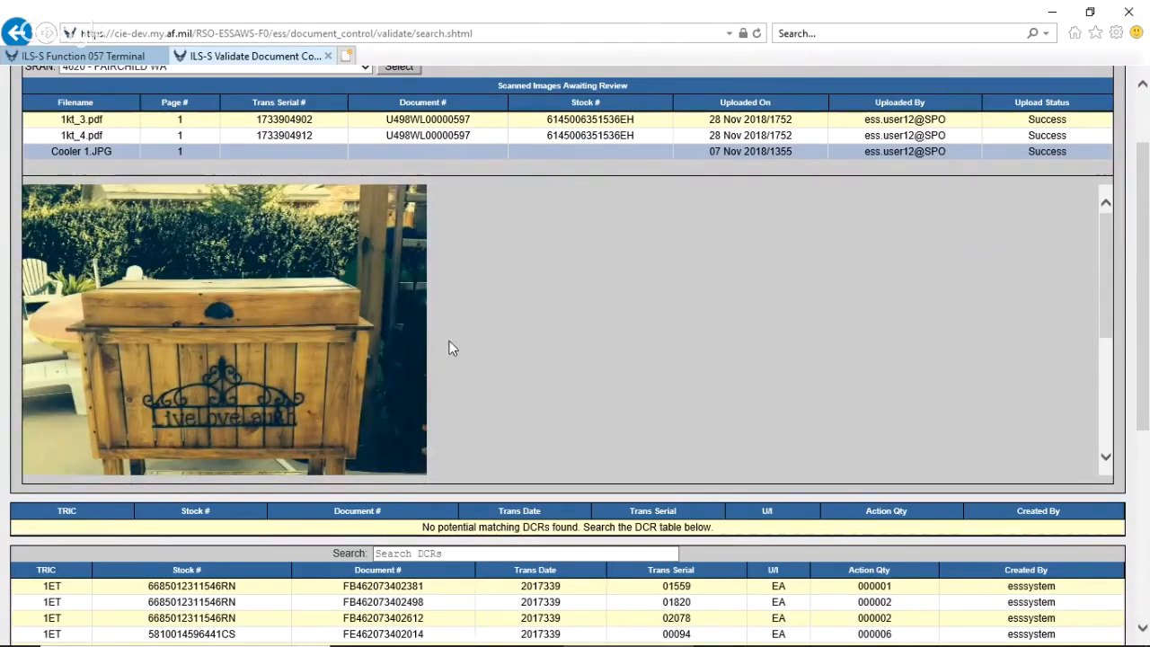
pyautogui.moveTo(1147, 288); pyautogui.dragTo(1147, 317)
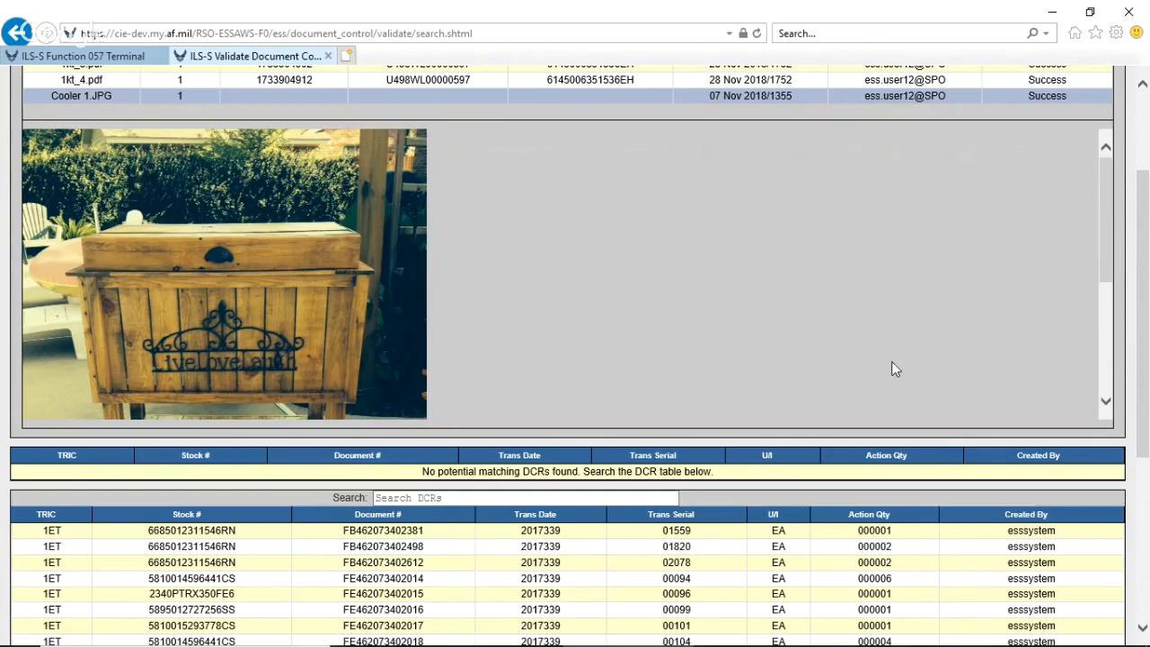
pyautogui.moveTo(1140, 274); pyautogui.dragTo(1141, 235)
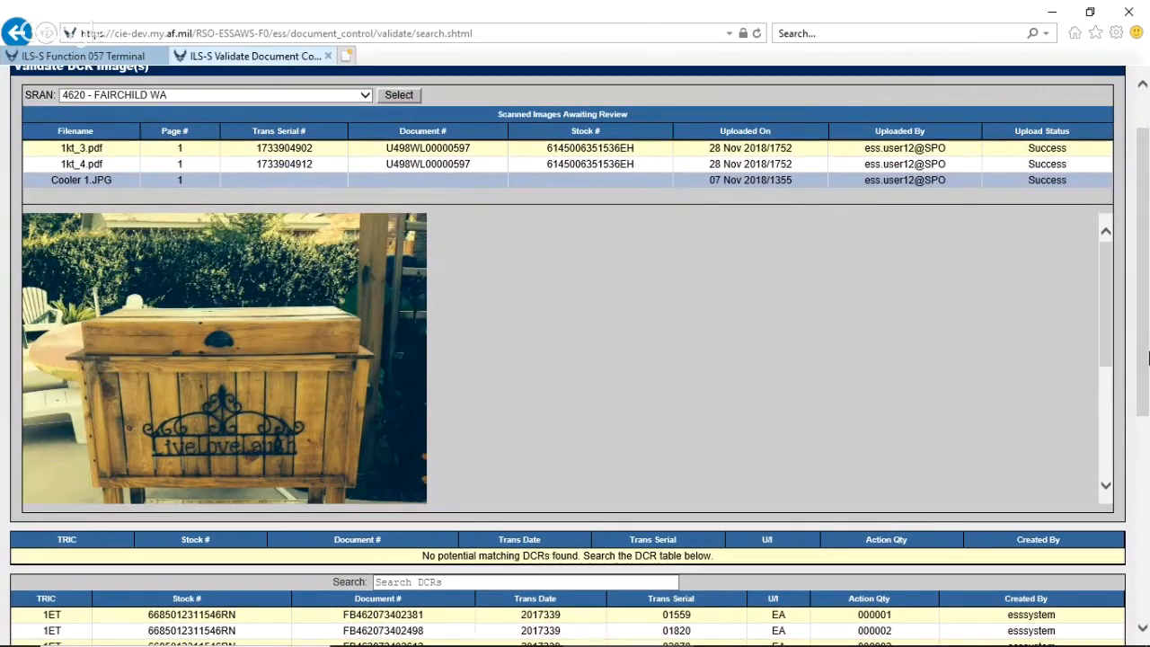
# Search the application functions for "DCR" and open Query Processed DCR Image(s).
pyautogui.scroll(2, 1149, 357)
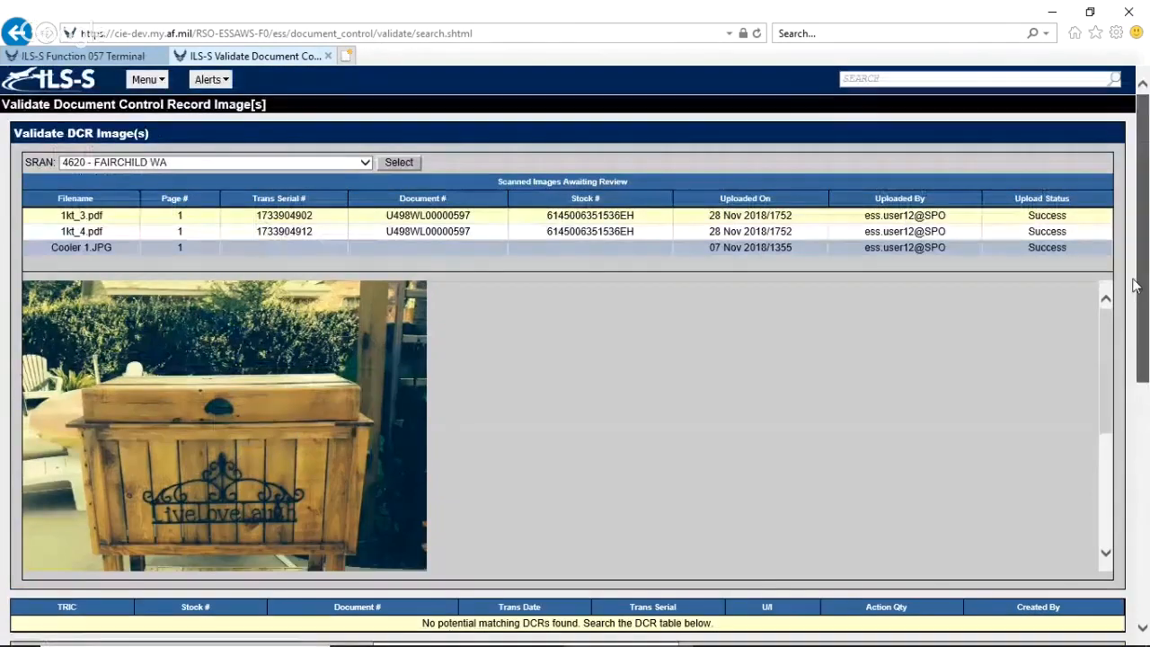
pyautogui.click(928, 77)
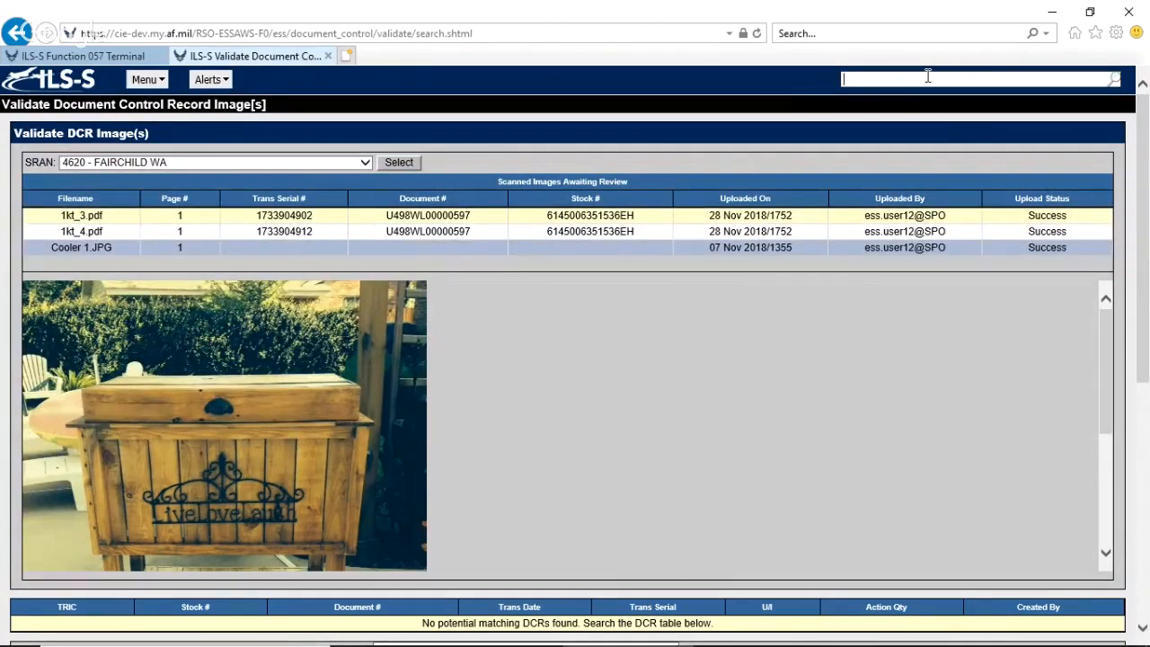
pyautogui.write('DCR')
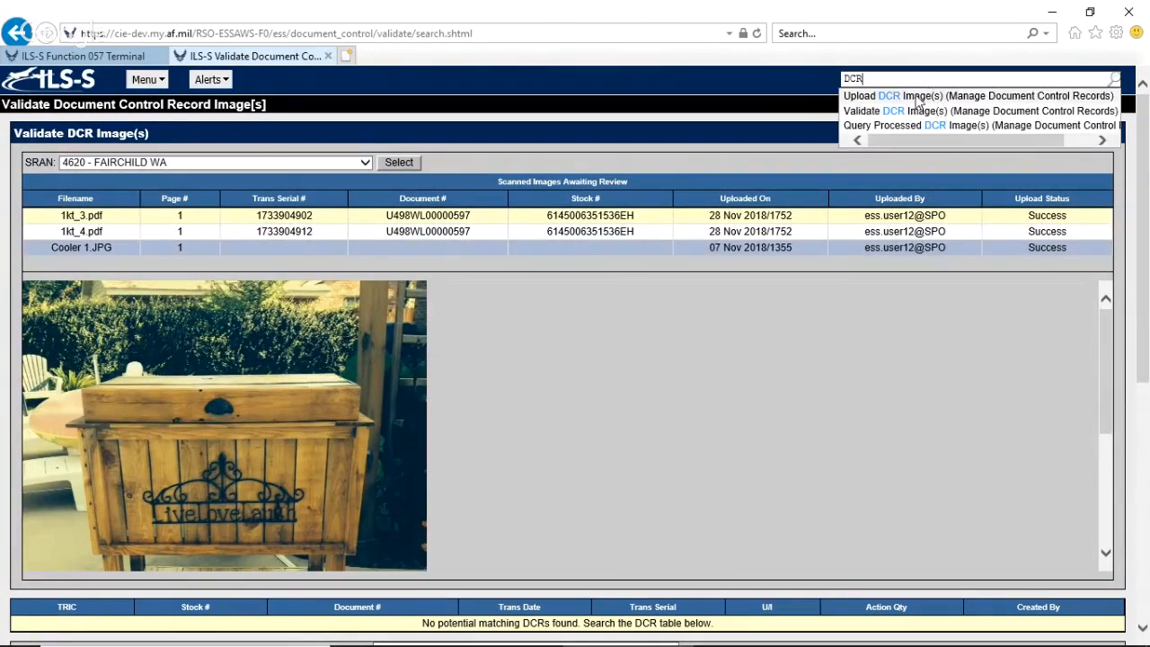
pyautogui.click(912, 125)
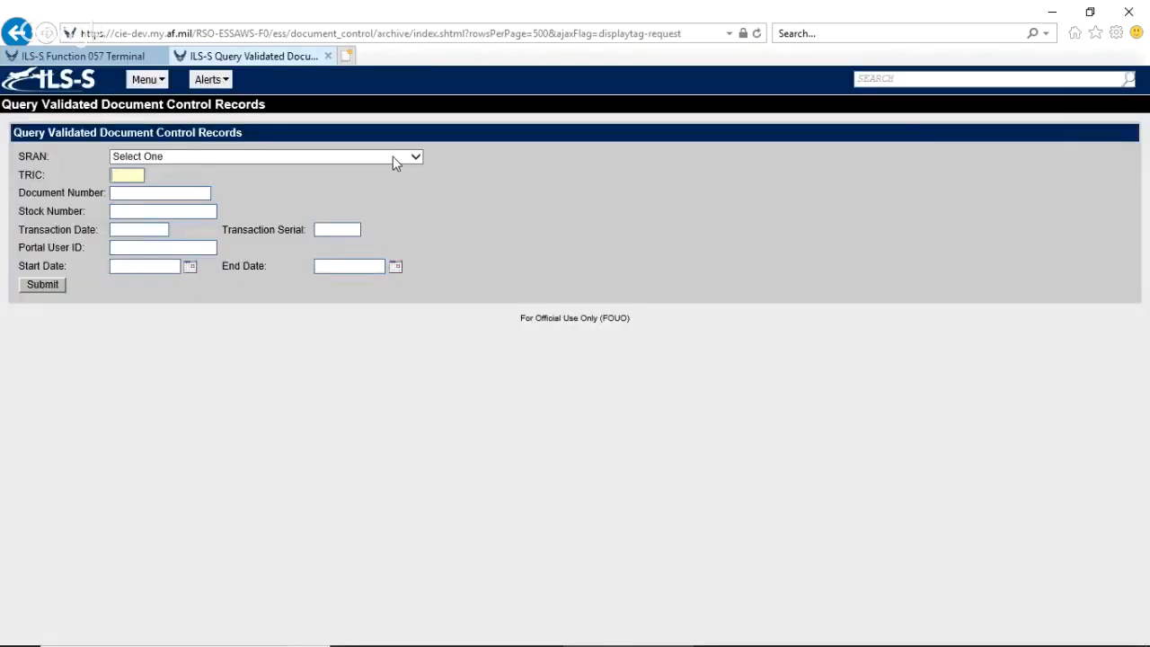
# Query validated records for SRAN 4620 - FAIRCHILD WA with start date 11/28/2018 and an end date, and view the image for transaction serial 04920.
pyautogui.click(396, 158)
pyautogui.press('4')
pyautogui.press('6')
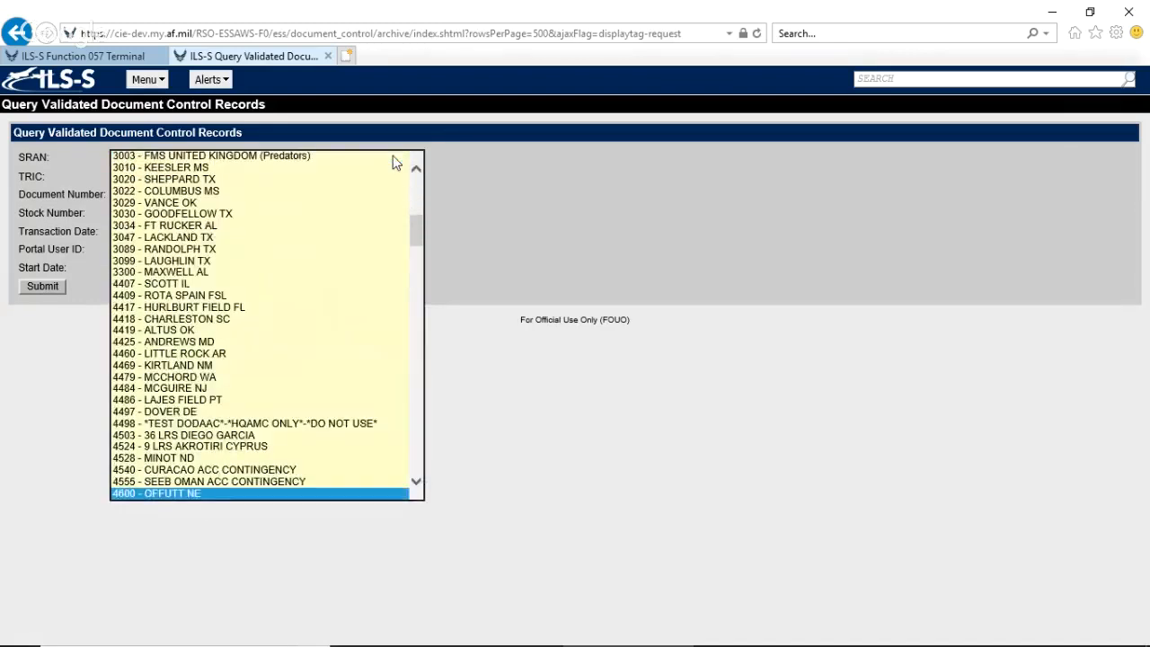
pyautogui.press('2')
pyautogui.press('Return')
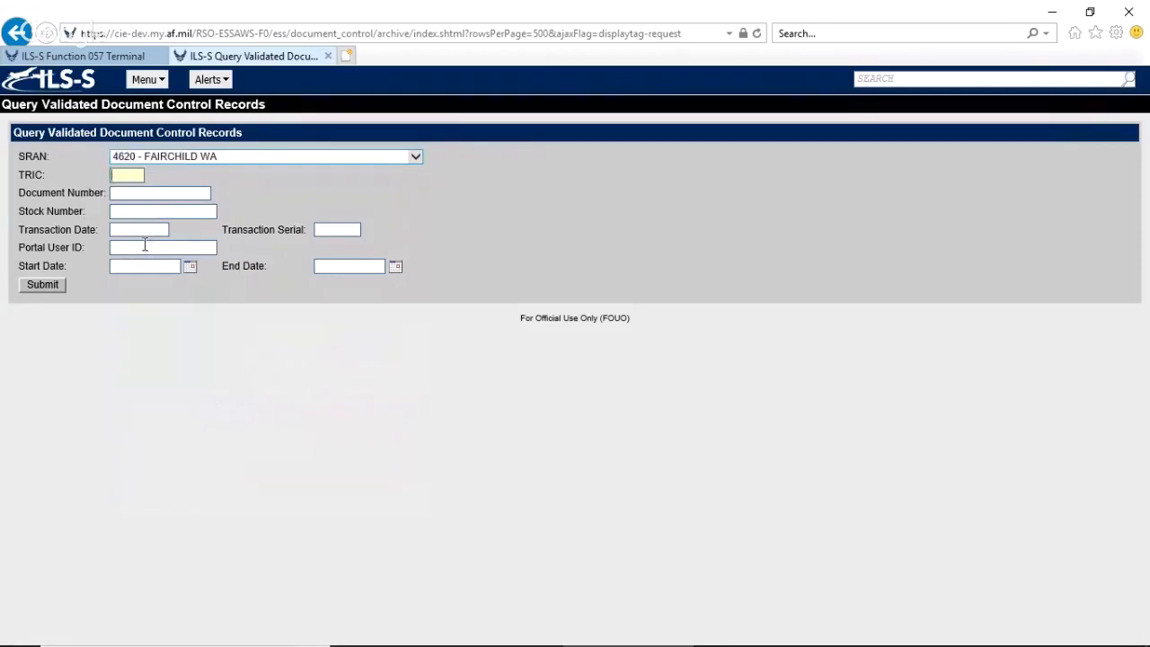
pyautogui.click(190, 268)
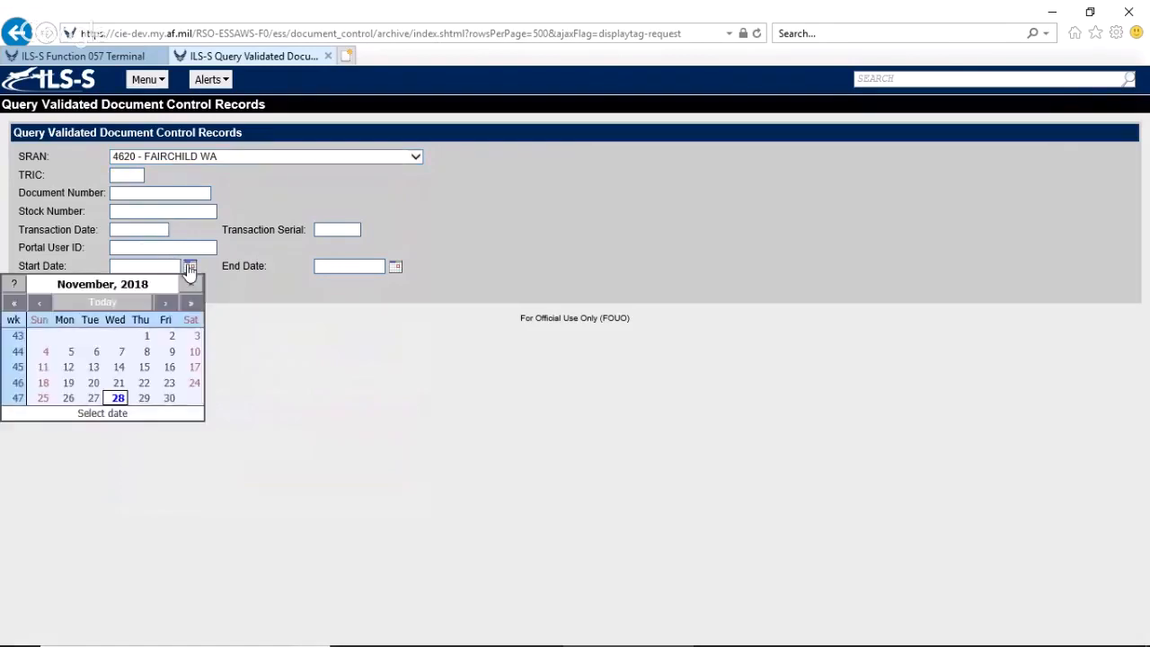
pyautogui.click(115, 307)
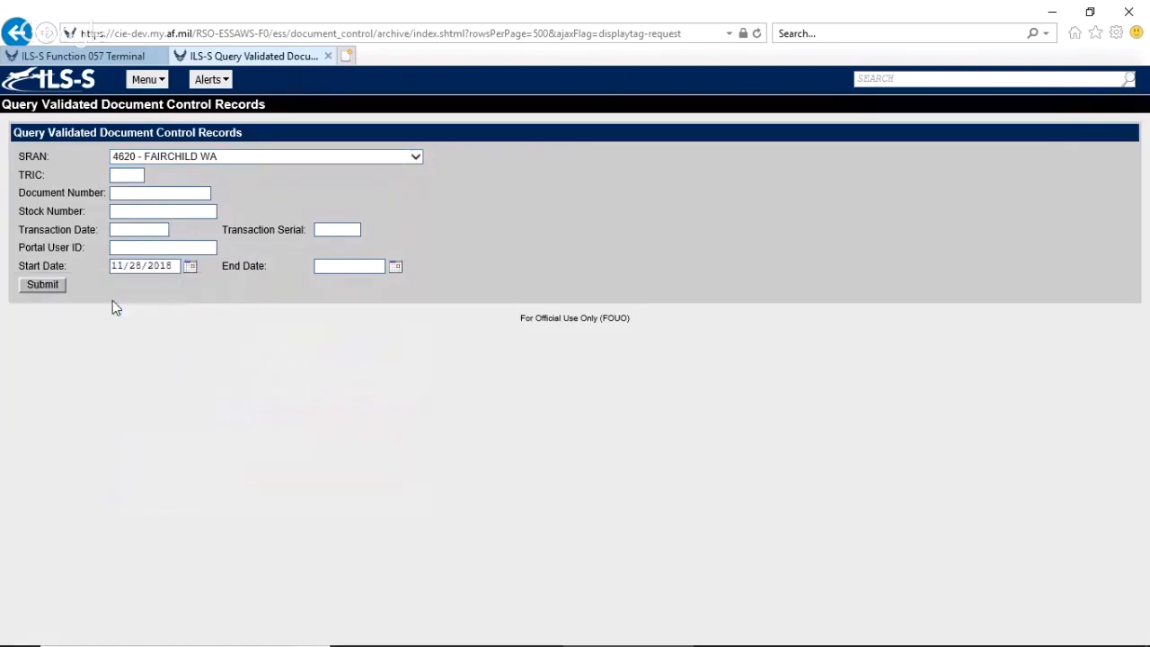
pyautogui.click(395, 266)
pyautogui.click(340, 398)
pyautogui.click(41, 285)
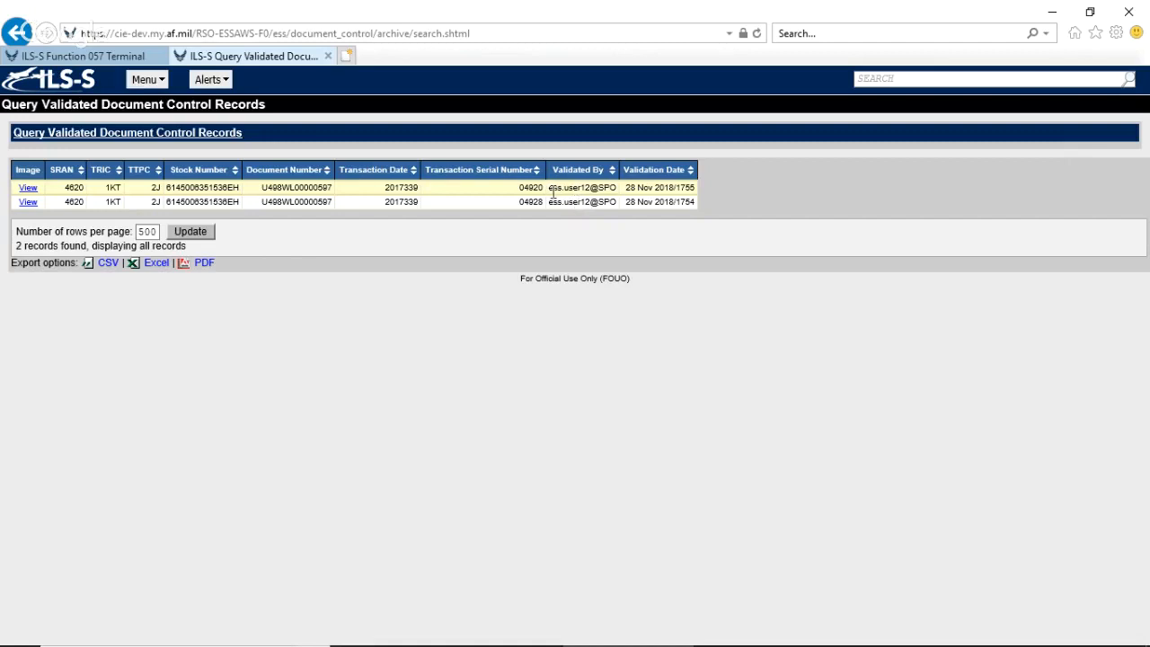
pyautogui.click(29, 188)
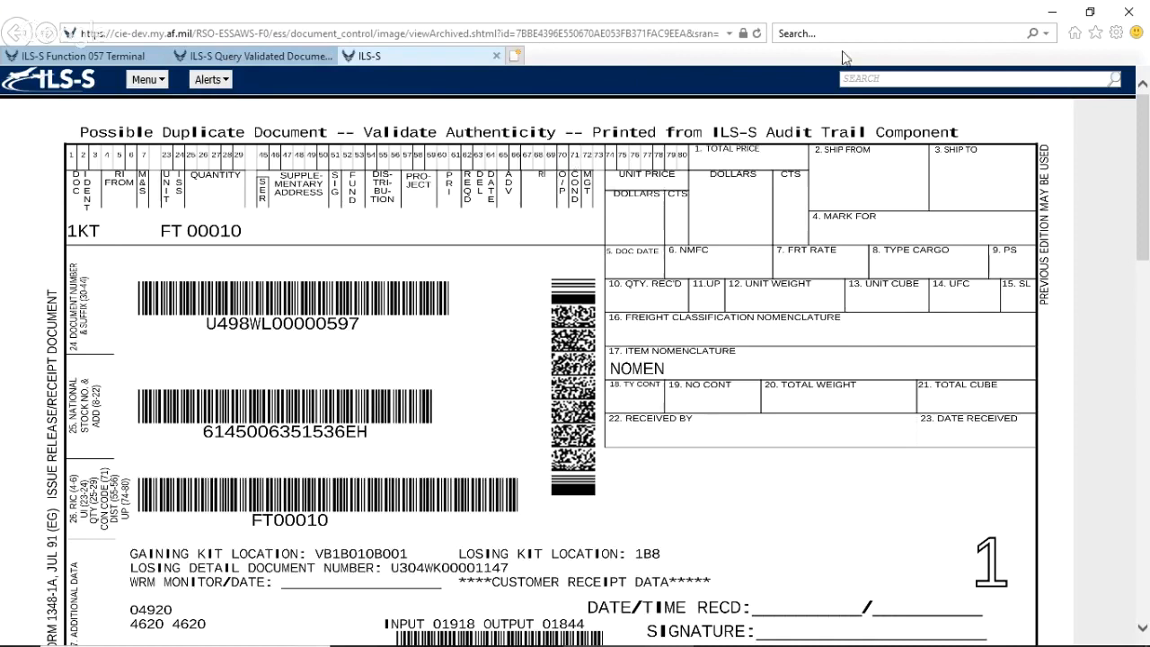
# Search the application functions for "VIEW" and open the Query Document Control Records page.
pyautogui.click(861, 79)
pyautogui.write('VIEW')
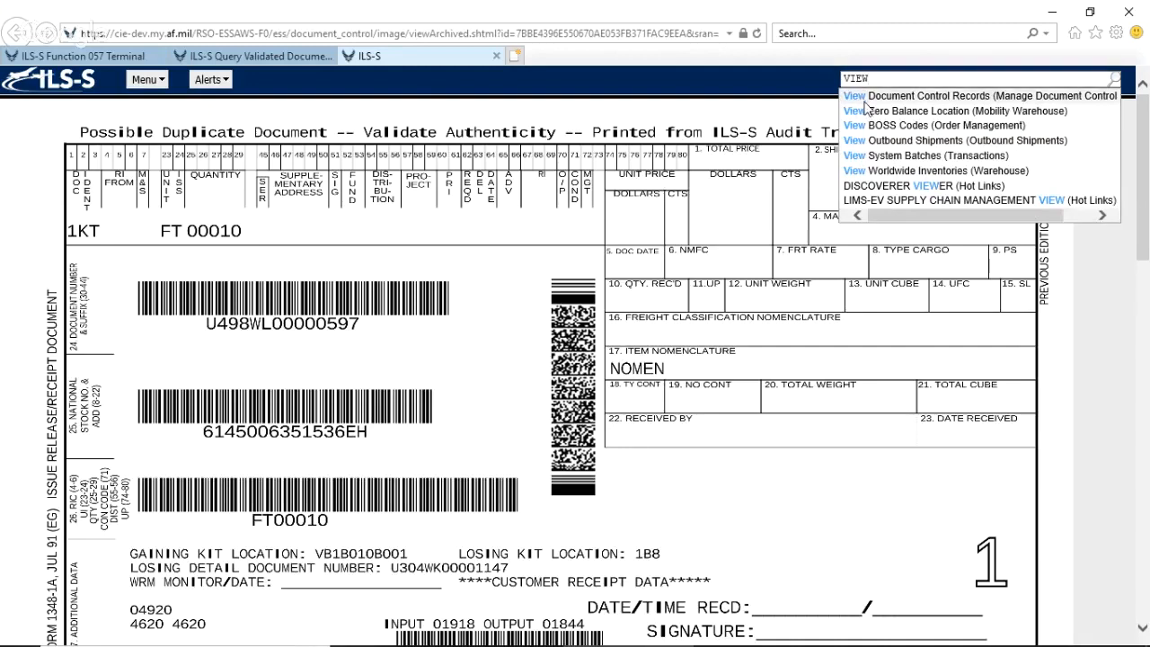
pyautogui.click(864, 100)
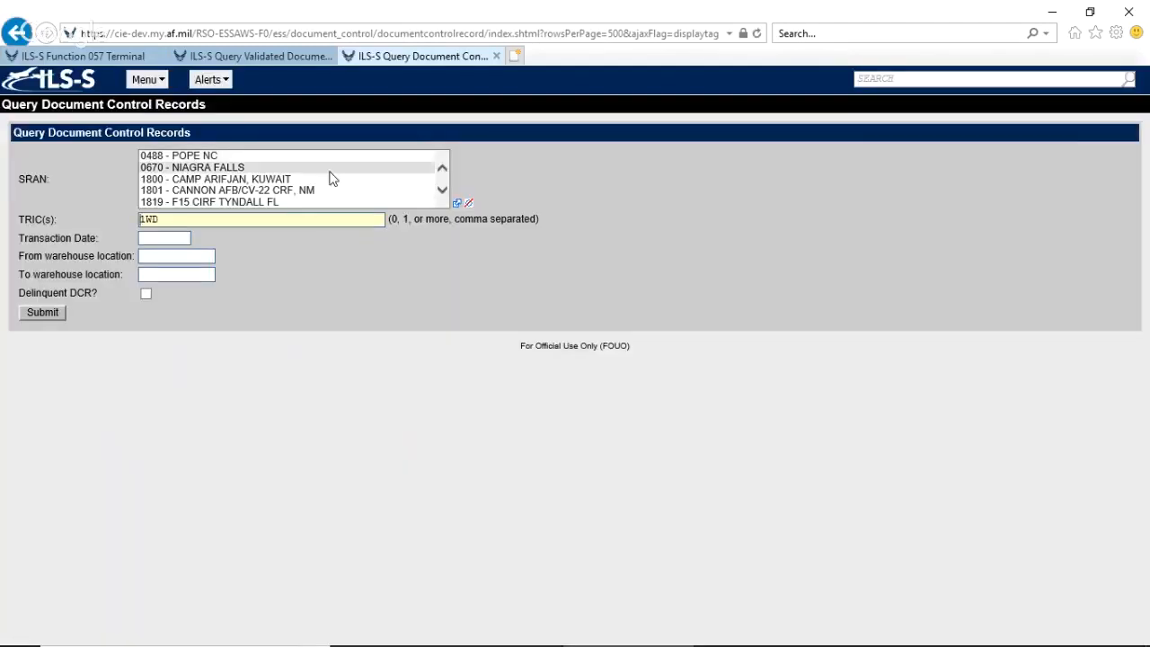
# Query document control records for SRAN 4620 - FAIRCHILD WA with TRIC 1KT, and check the annotations on document U498WL00000597's records.
pyautogui.click(330, 170)
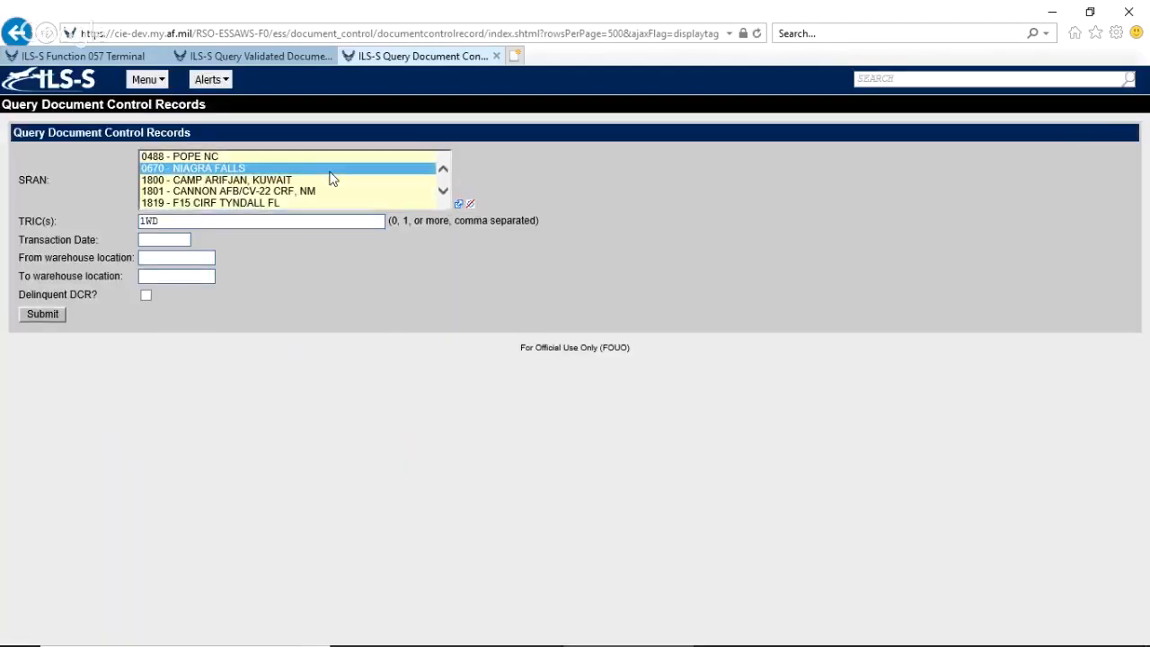
pyautogui.write('4620 - FAIRCHILD WA')
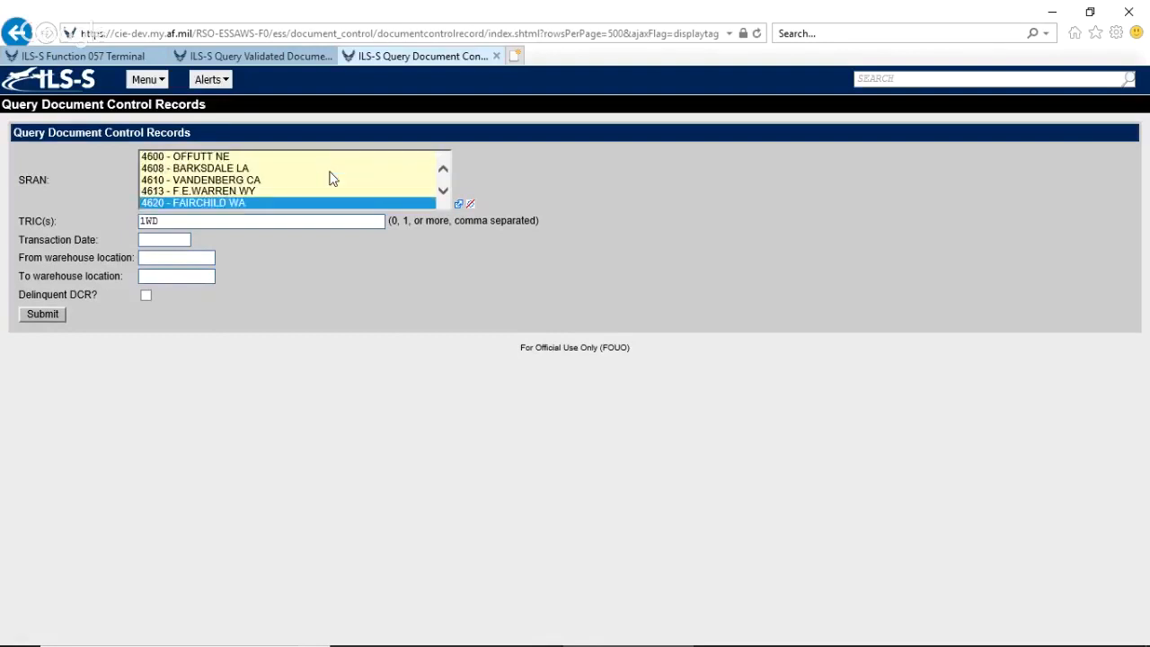
pyautogui.press('Tab')
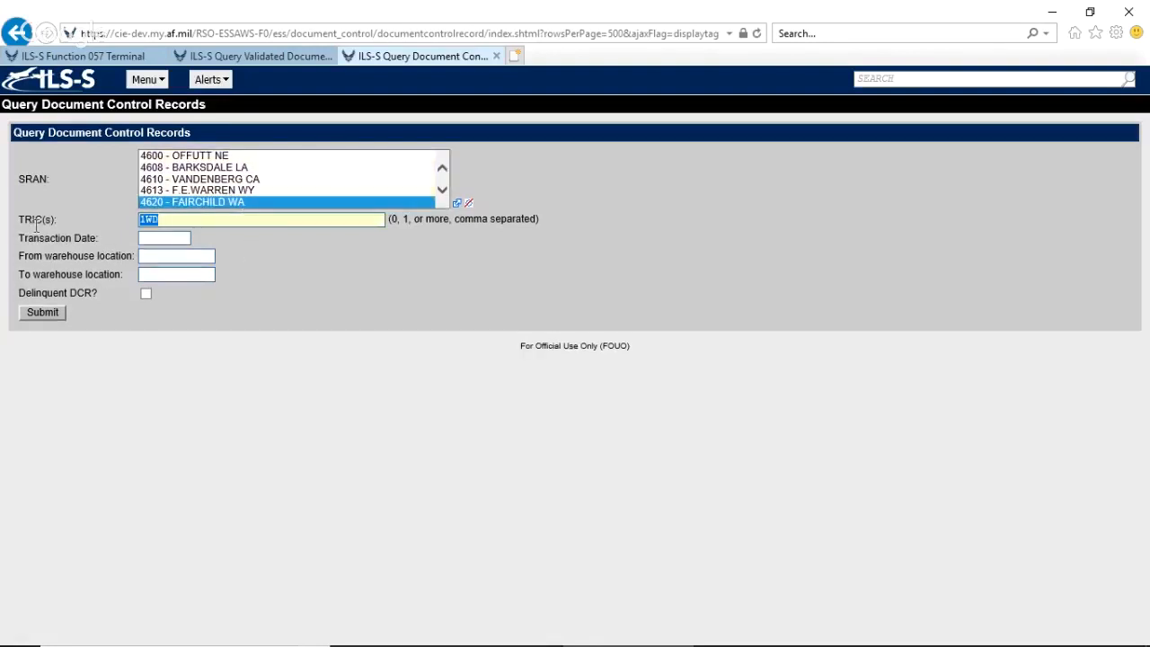
pyautogui.write('1KT')
pyautogui.click(33, 311)
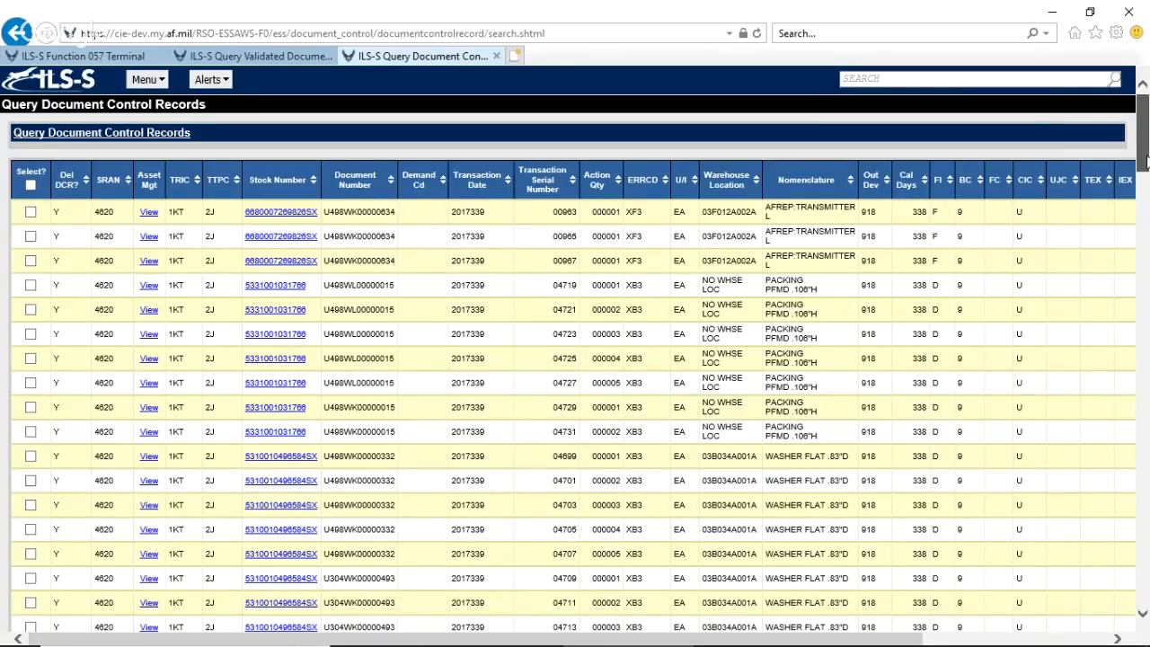
pyautogui.moveTo(1146, 160); pyautogui.dragTo(1145, 314)
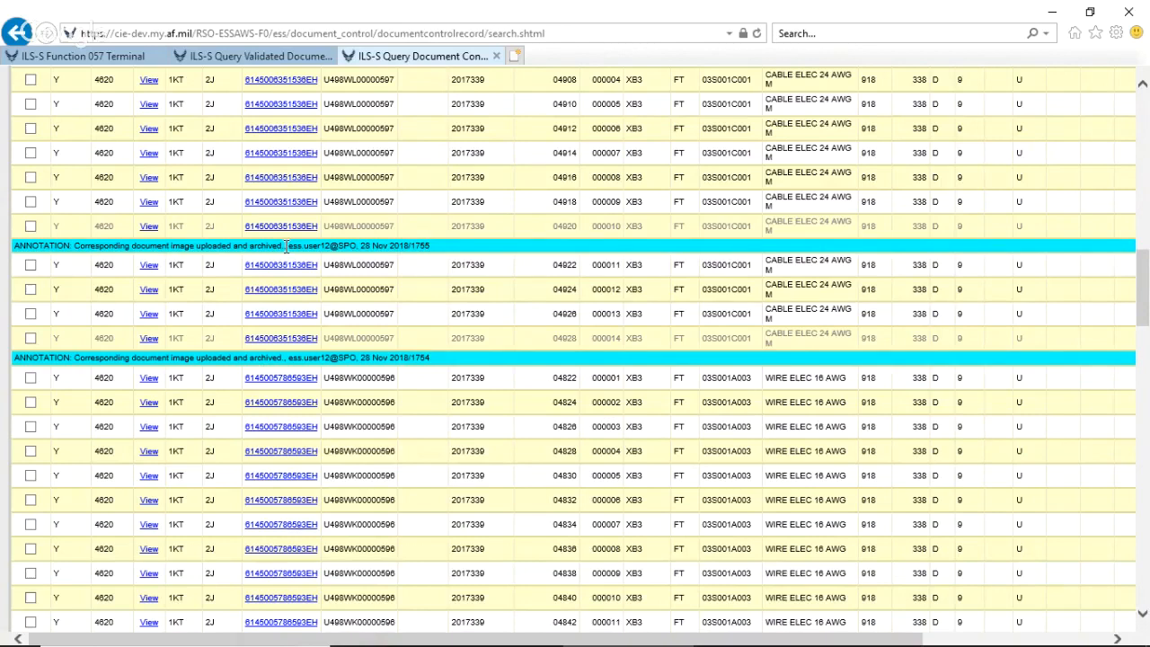
pyautogui.hotkey('alt', 'Tab')
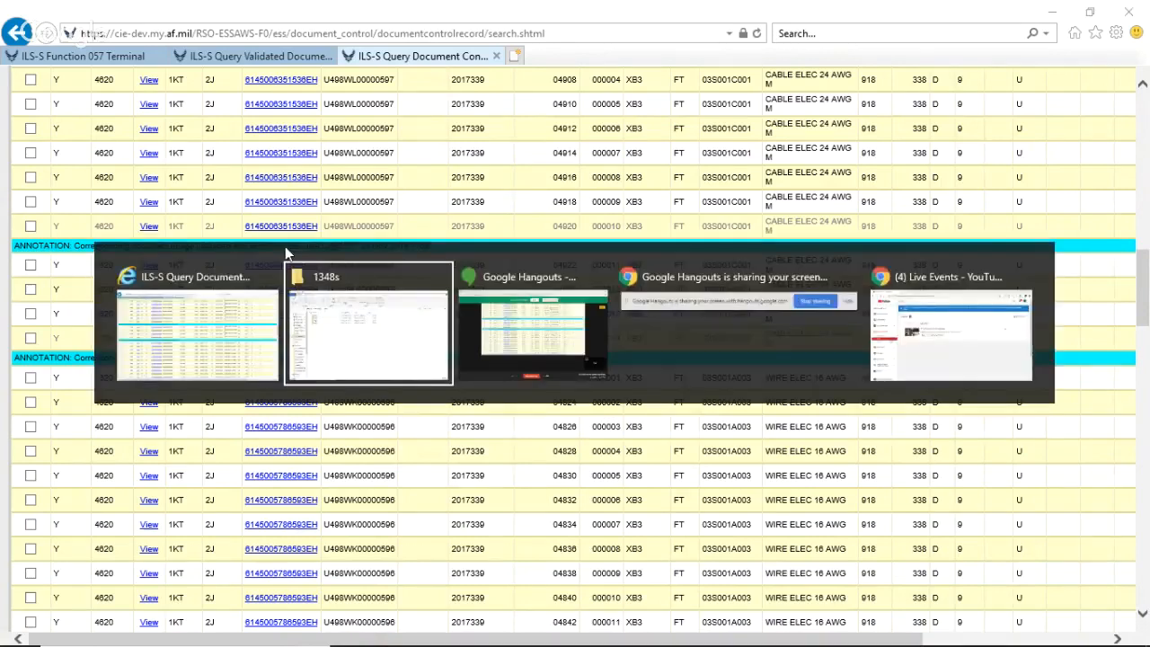
pyautogui.hotkey('alt', 'Tab')
pyautogui.hotkey('alt', 'Tab')
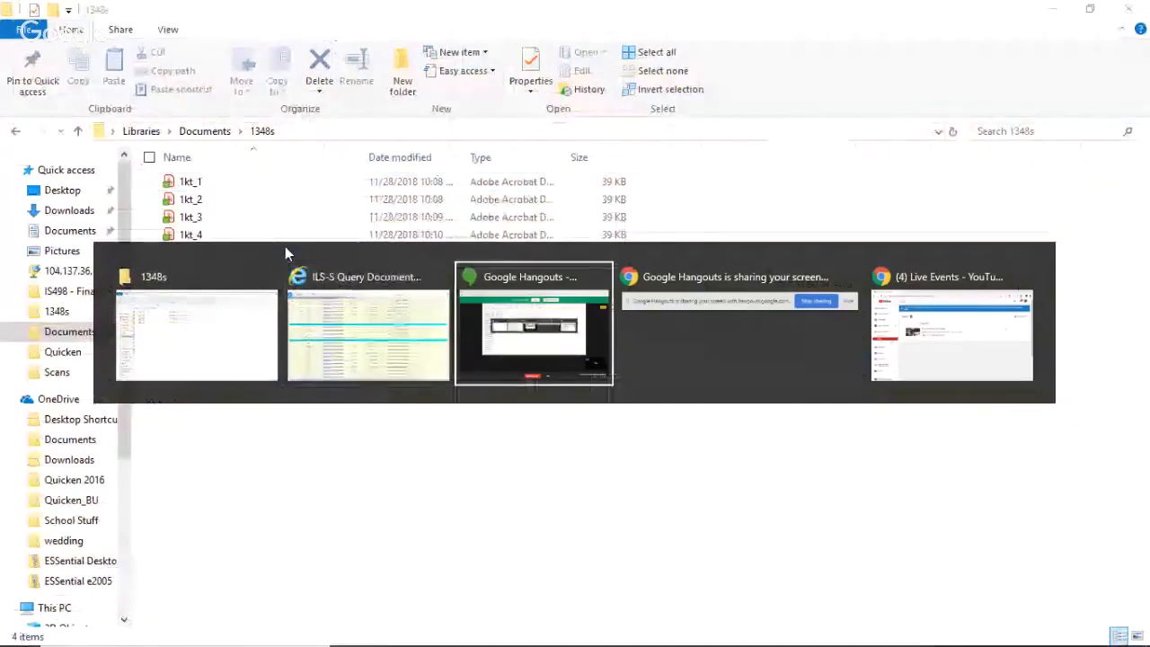